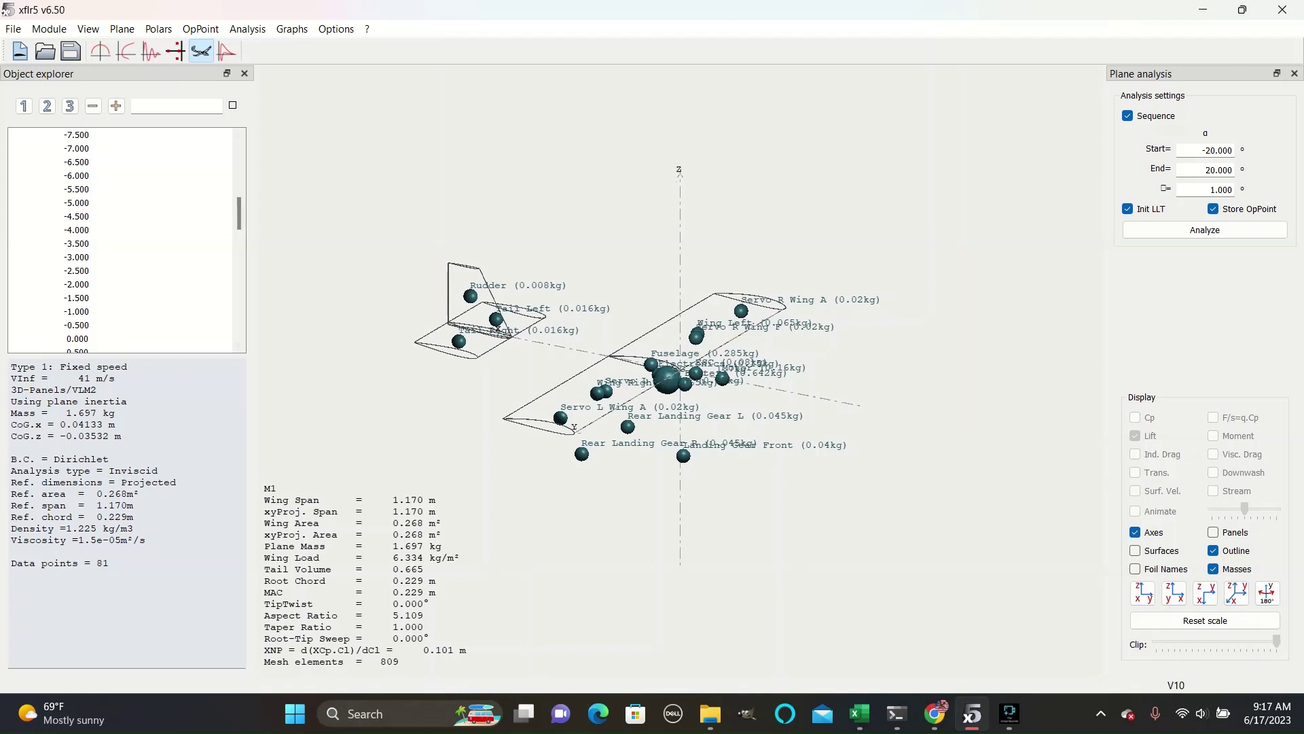
Show the lift distribution at the 0.000° operating point and examine the plane from the side
{"action": "left_click", "coordinate": [77, 339]}
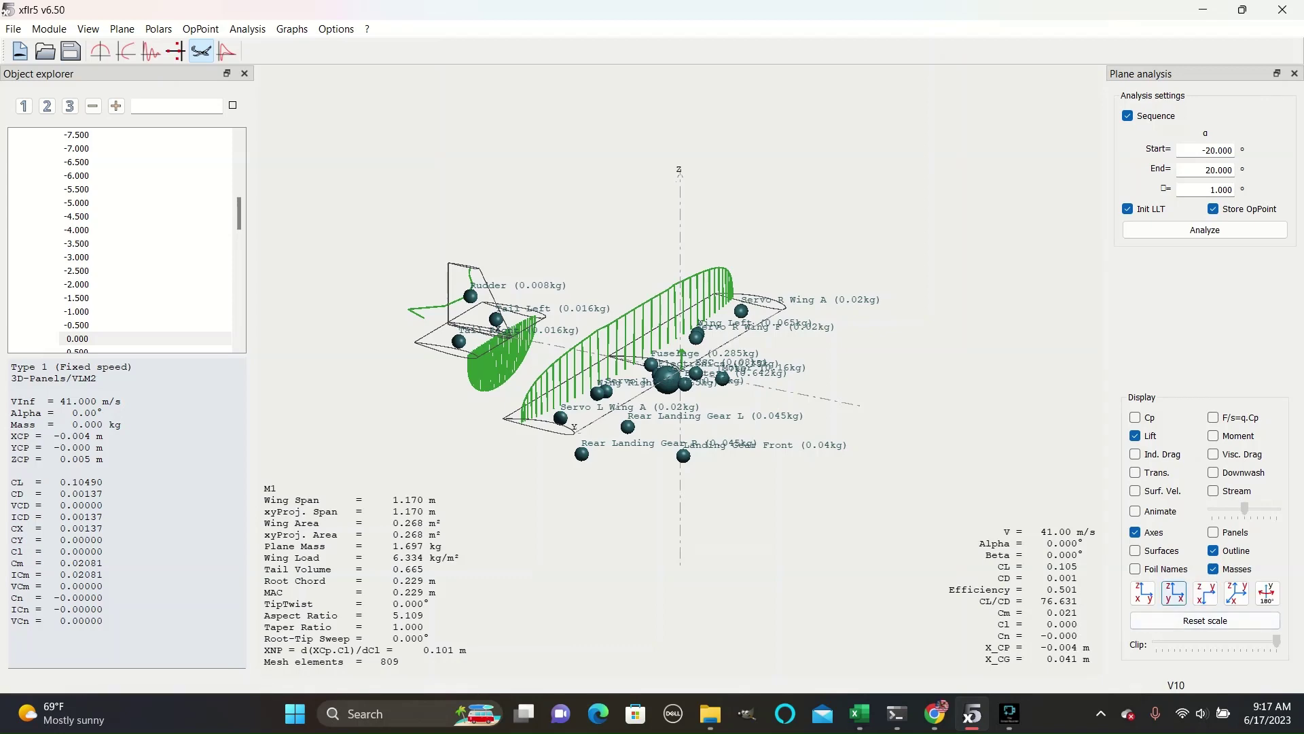
{"action": "left_click", "coordinate": [1175, 593]}
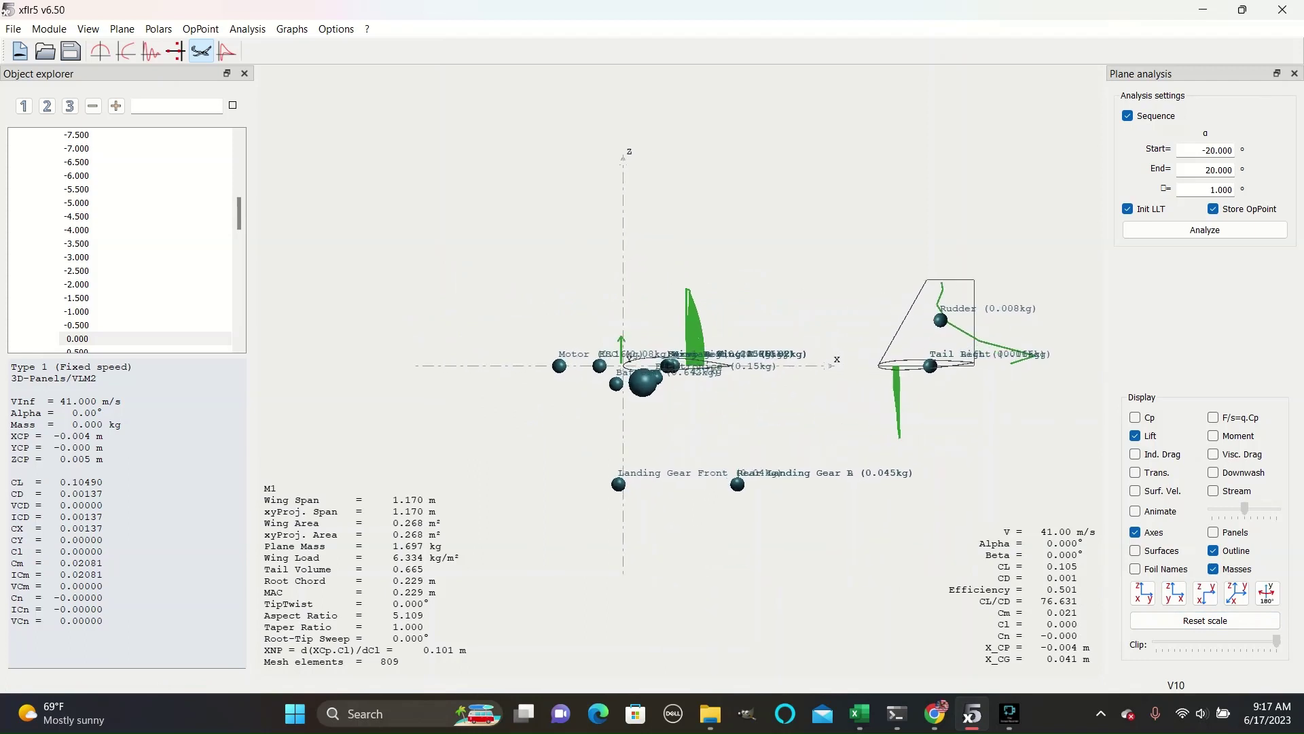
{"action": "scroll", "coordinate": [680, 371], "scroll_direction": "up", "scroll_amount": 5}
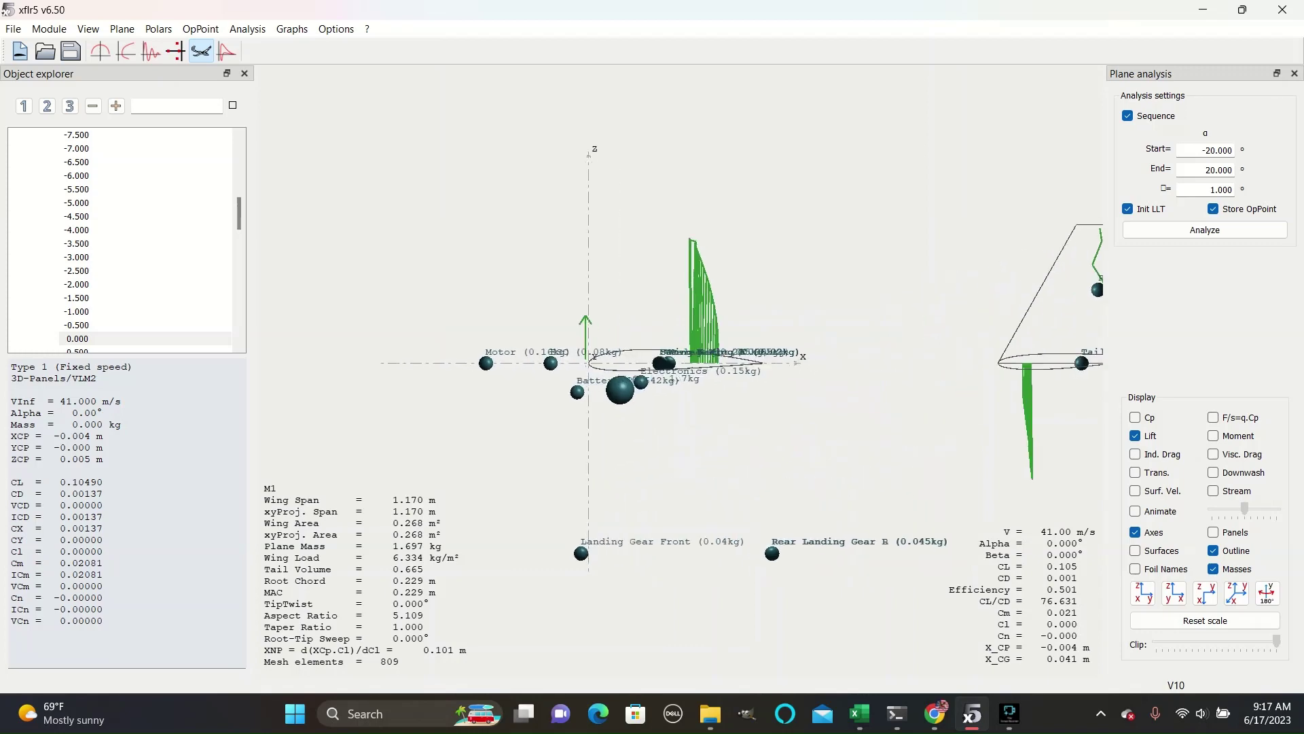
{"action": "scroll", "coordinate": [680, 370], "scroll_direction": "down", "scroll_amount": 5}
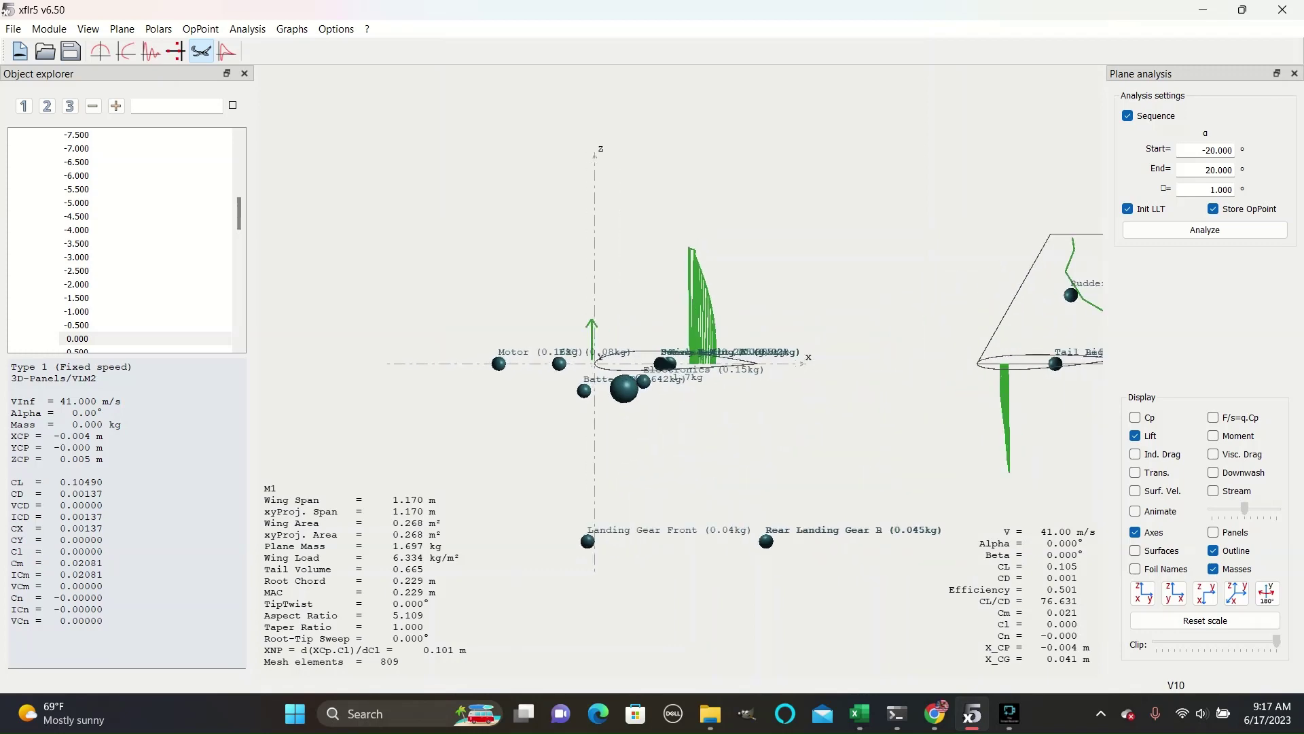
{"action": "left_click_drag", "start_coordinate": [647, 291], "coordinate": [682, 325]}
{"action": "left_click_drag", "start_coordinate": [238, 213], "coordinate": [238, 233]}
{"action": "left_click_drag", "start_coordinate": [706, 340], "coordinate": [654, 341]}
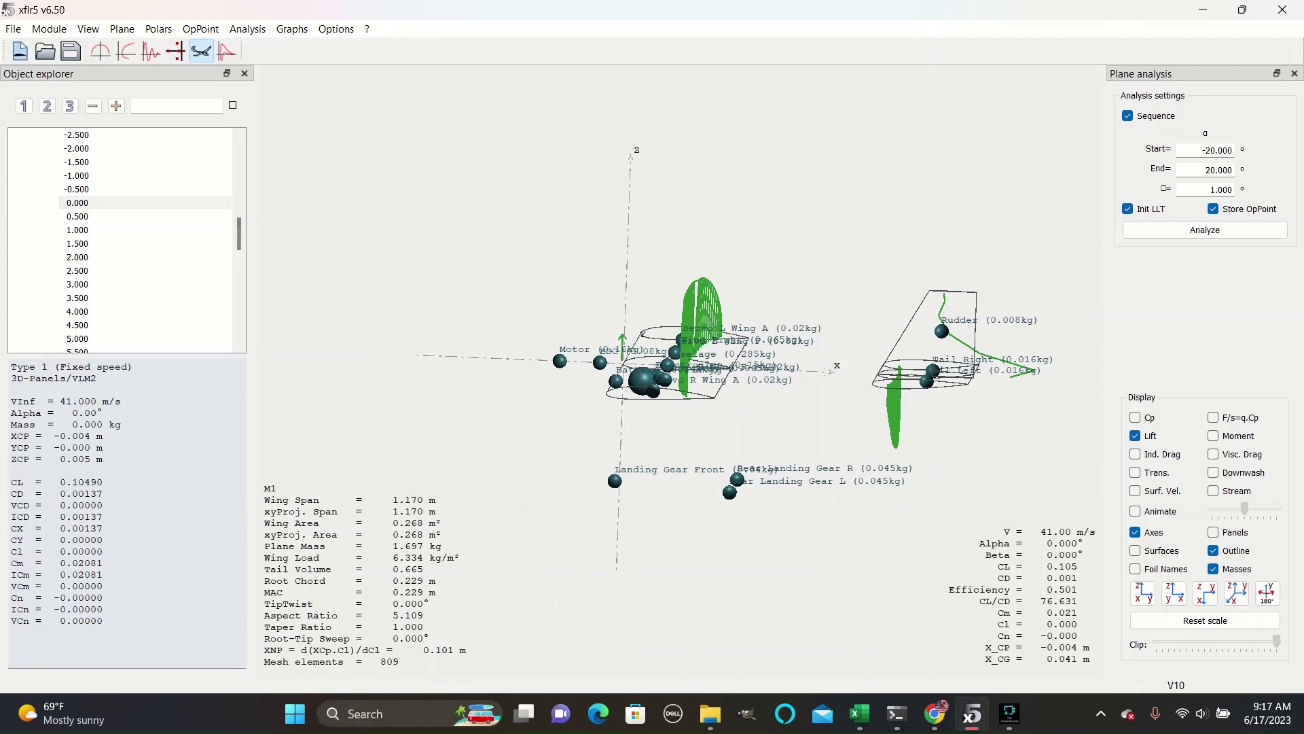
{"action": "left_click", "coordinate": [738, 482]}
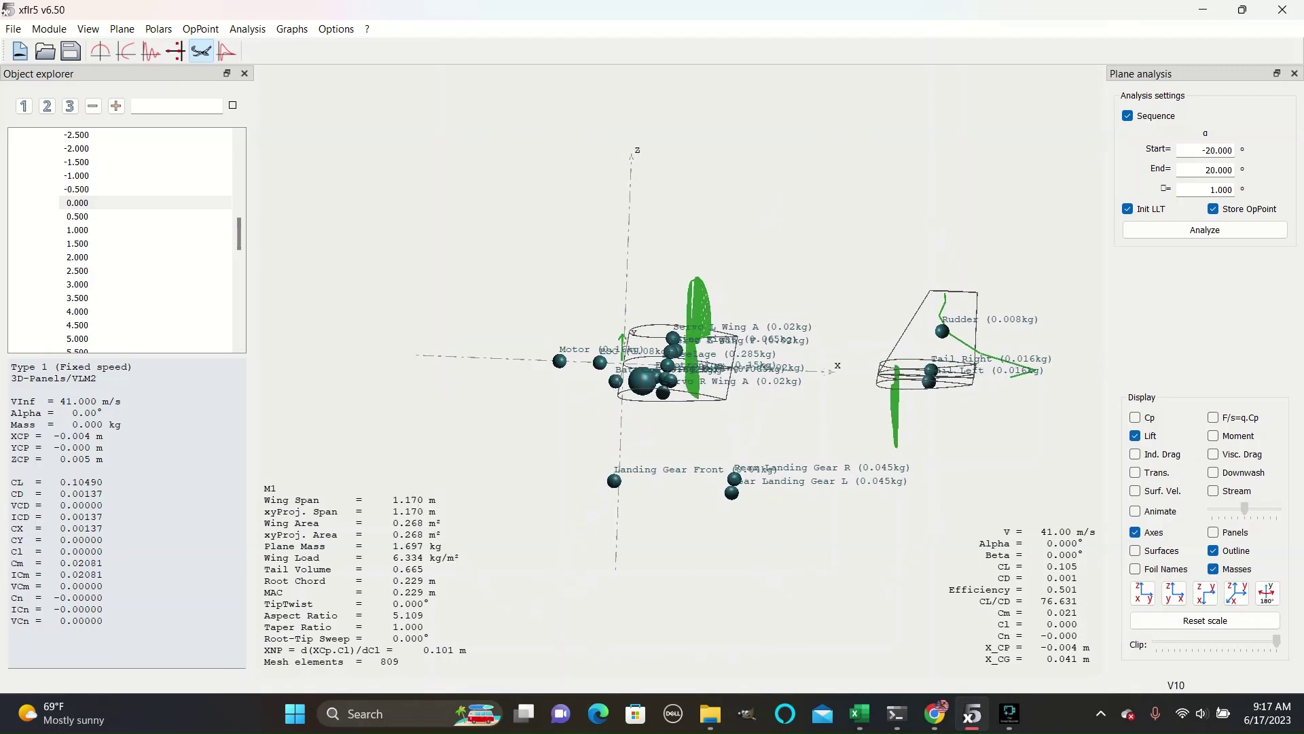
Return to the isometric view and follow the lift distribution from 0.000° up to the 4.000° operating point
{"action": "left_click", "coordinate": [1235, 593]}
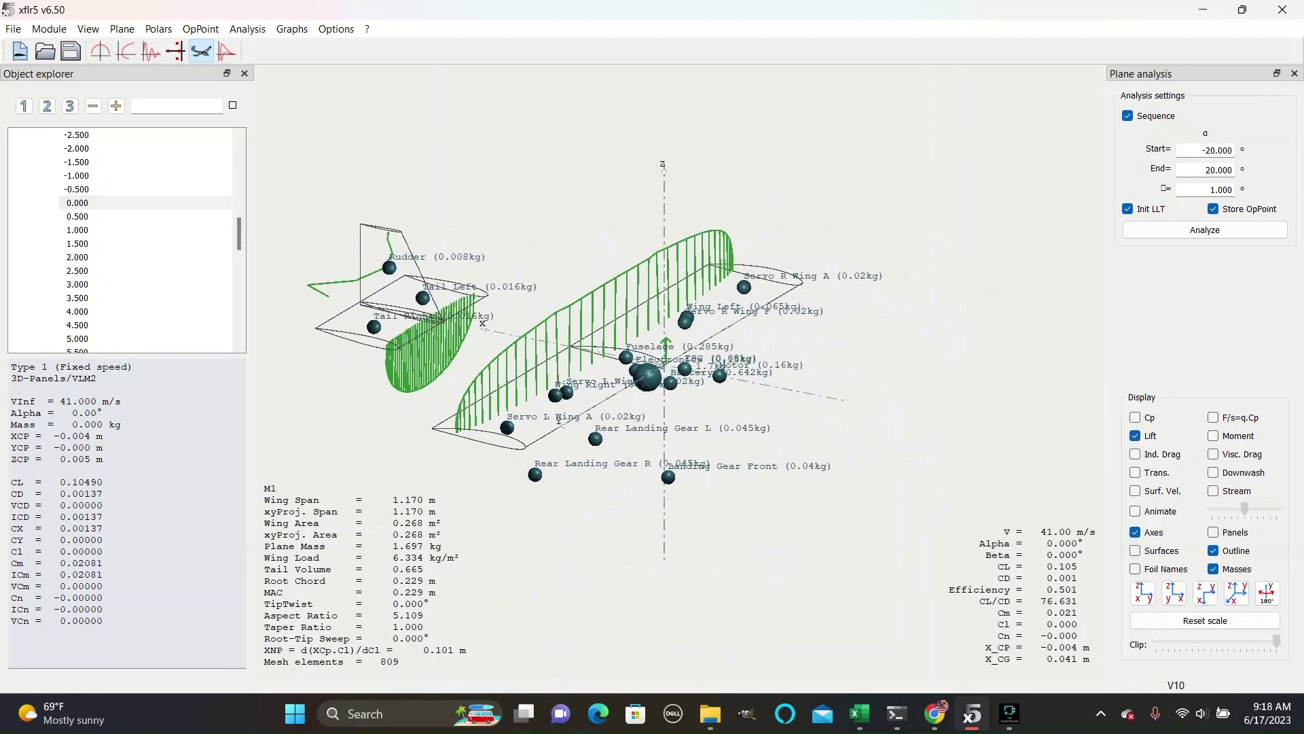
{"action": "key", "text": "Down"}
{"action": "key", "text": "Down"}
{"action": "key", "text": "Down"}
{"action": "key", "text": "Down"}
{"action": "key", "text": "Down"}
{"action": "key", "text": "Down"}
{"action": "key", "text": "Down"}
{"action": "key", "text": "Down"}
{"action": "key", "text": "Down"}
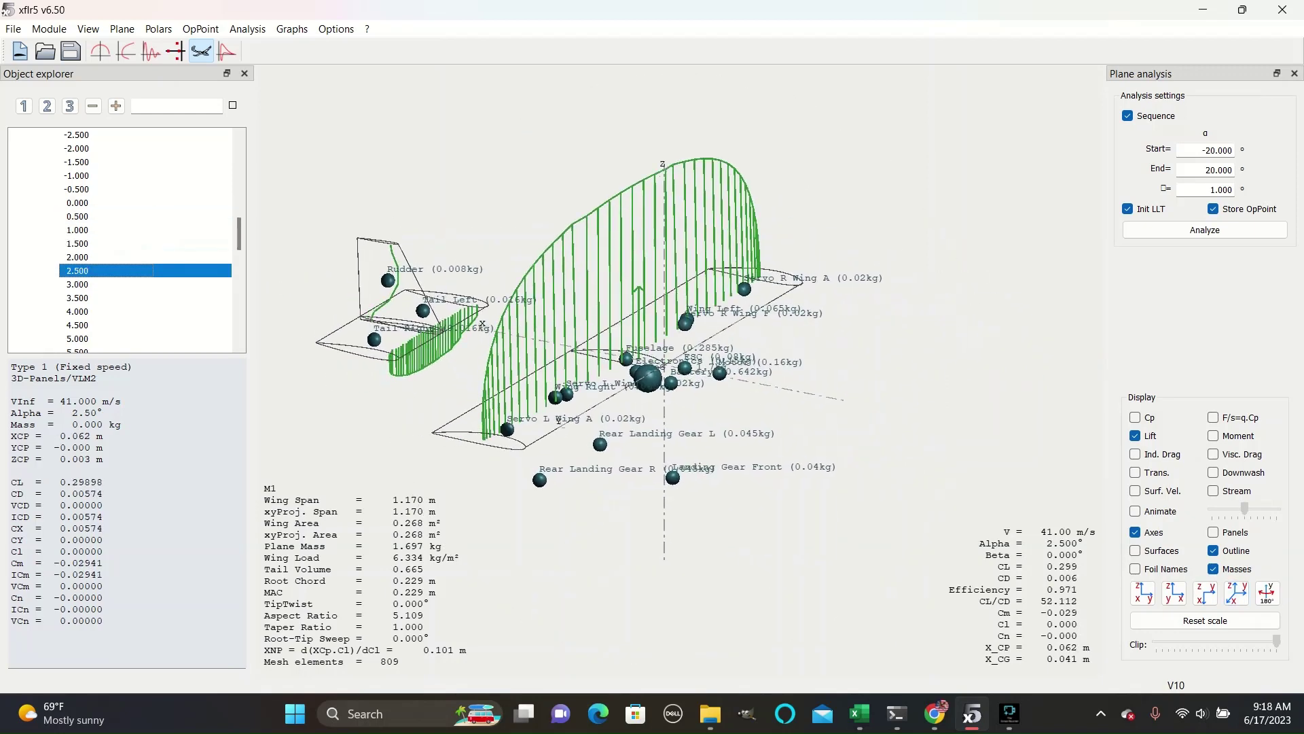
{"action": "key", "text": "Up"}
{"action": "left_click_drag", "start_coordinate": [238, 233], "coordinate": [239, 253]}
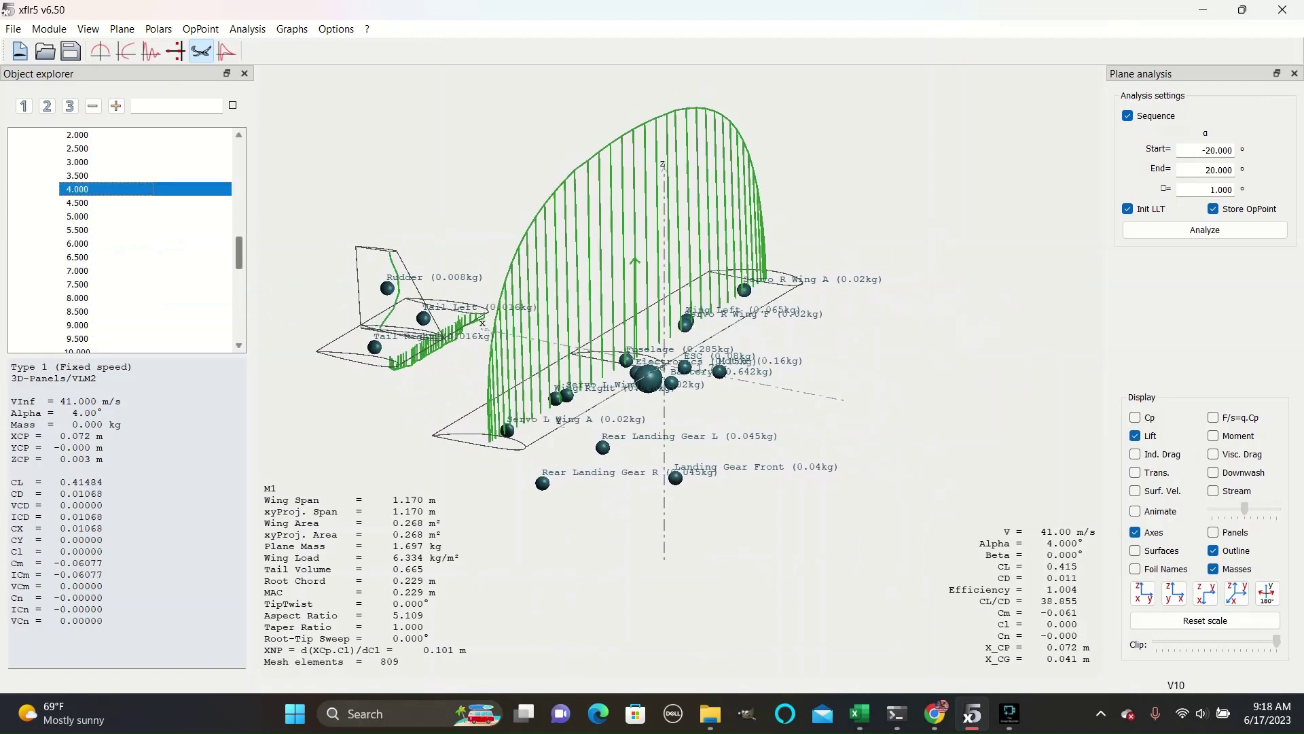
Go back and forth through the positive operating points to compare lift distributions, ending at 9.000°
{"action": "key", "text": "Down"}
{"action": "key", "text": "Down"}
{"action": "key", "text": "Down"}
{"action": "key", "text": "Down"}
{"action": "key", "text": "Down"}
{"action": "key", "text": "Down"}
{"action": "key", "text": "Down"}
{"action": "key", "text": "Down"}
{"action": "key", "text": "Down"}
{"action": "key", "text": "Up"}
{"action": "key", "text": "Up"}
{"action": "key", "text": "Up"}
{"action": "key", "text": "Up"}
{"action": "key", "text": "Up"}
{"action": "key", "text": "Up"}
{"action": "key", "text": "Up"}
{"action": "key", "text": "Down"}
{"action": "key", "text": "Down"}
{"action": "key", "text": "Down"}
{"action": "key", "text": "Down"}
{"action": "key", "text": "Down"}
{"action": "key", "text": "Down"}
{"action": "key", "text": "Down"}
{"action": "key", "text": "Down"}
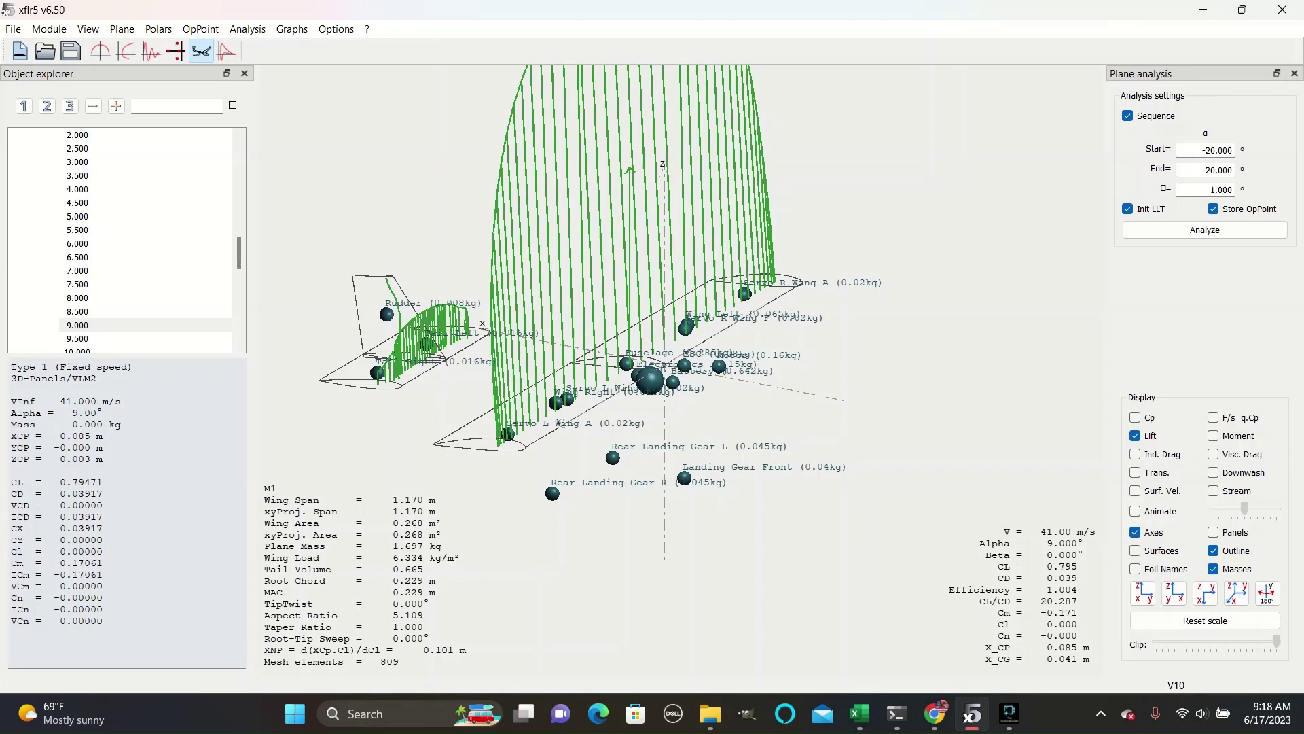
Select the 2.000° operating point and examine its lift distribution up close from the side
{"action": "left_click", "coordinate": [77, 134]}
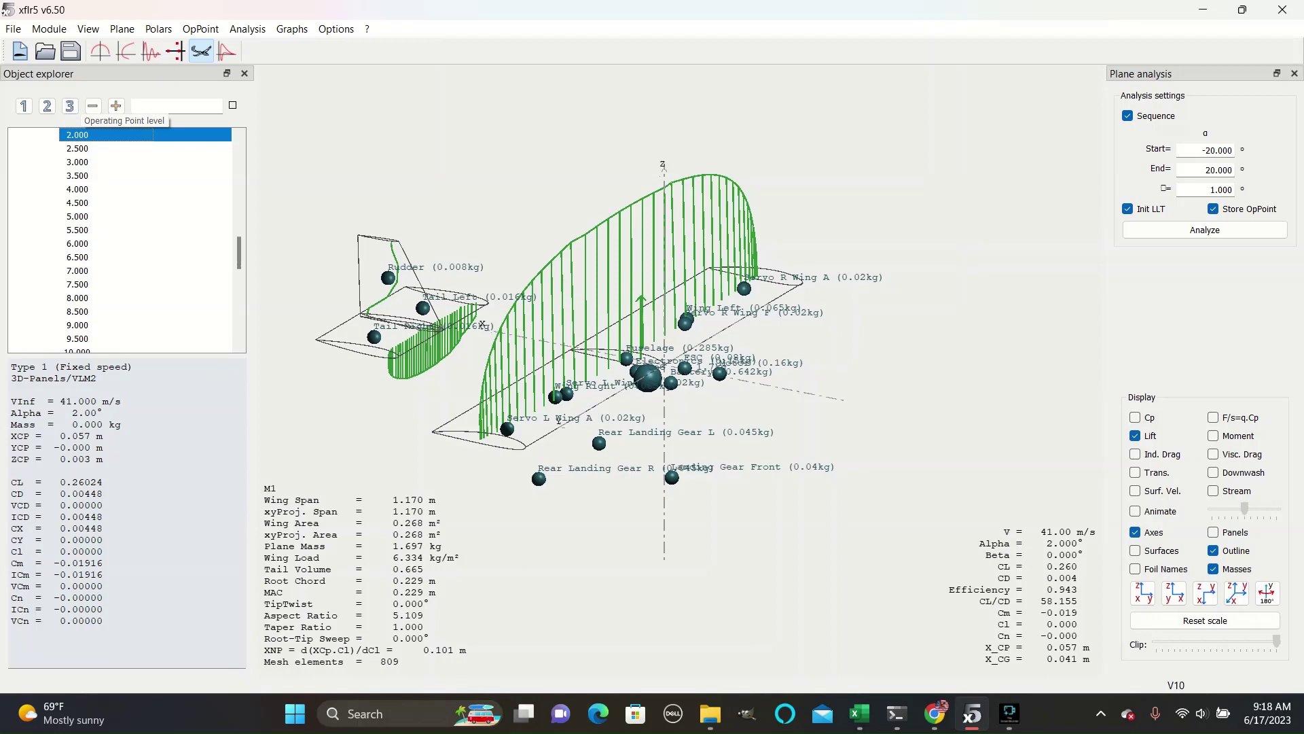
{"action": "left_click", "coordinate": [1174, 592]}
{"action": "scroll", "coordinate": [681, 371], "scroll_direction": "up", "scroll_amount": 7}
{"action": "left_click_drag", "start_coordinate": [883, 401], "coordinate": [585, 373]}
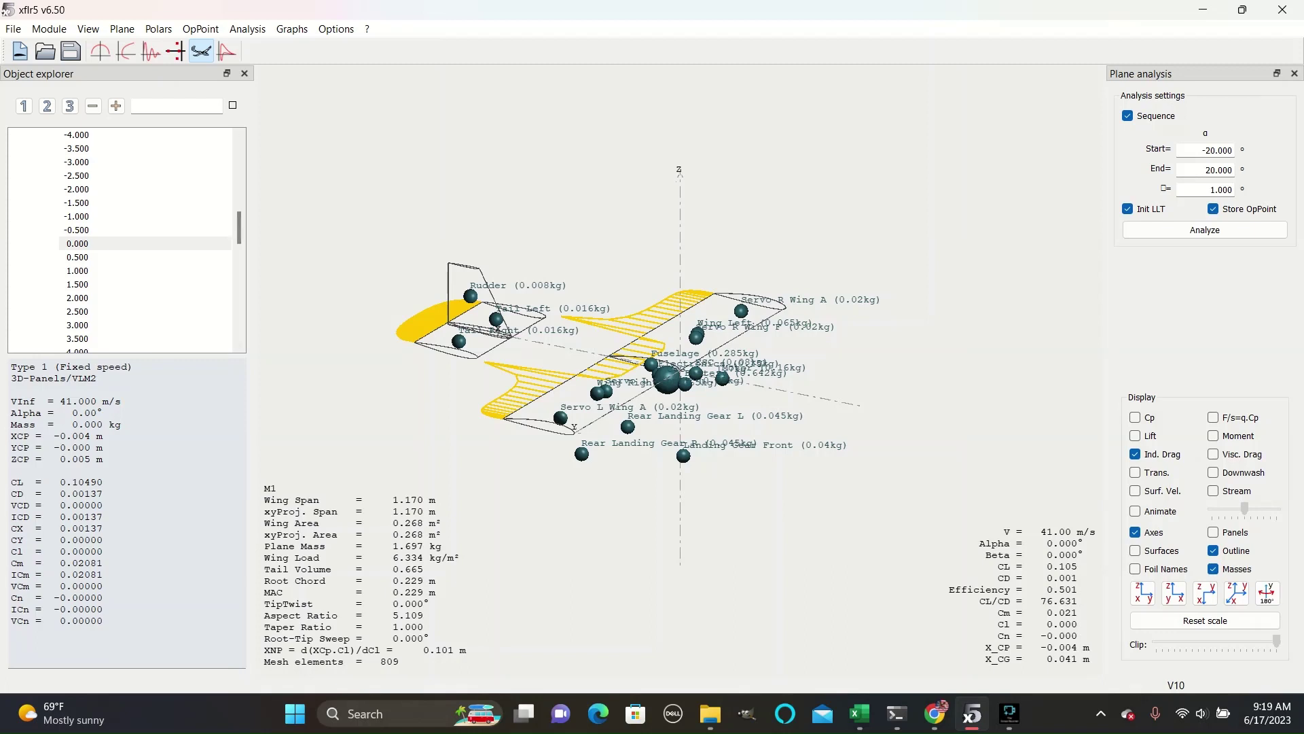
Follow the induced drag distribution through the operating points from 0.000° up to 9.000°
{"action": "scroll", "coordinate": [122, 238], "scroll_direction": "down", "scroll_amount": 4}
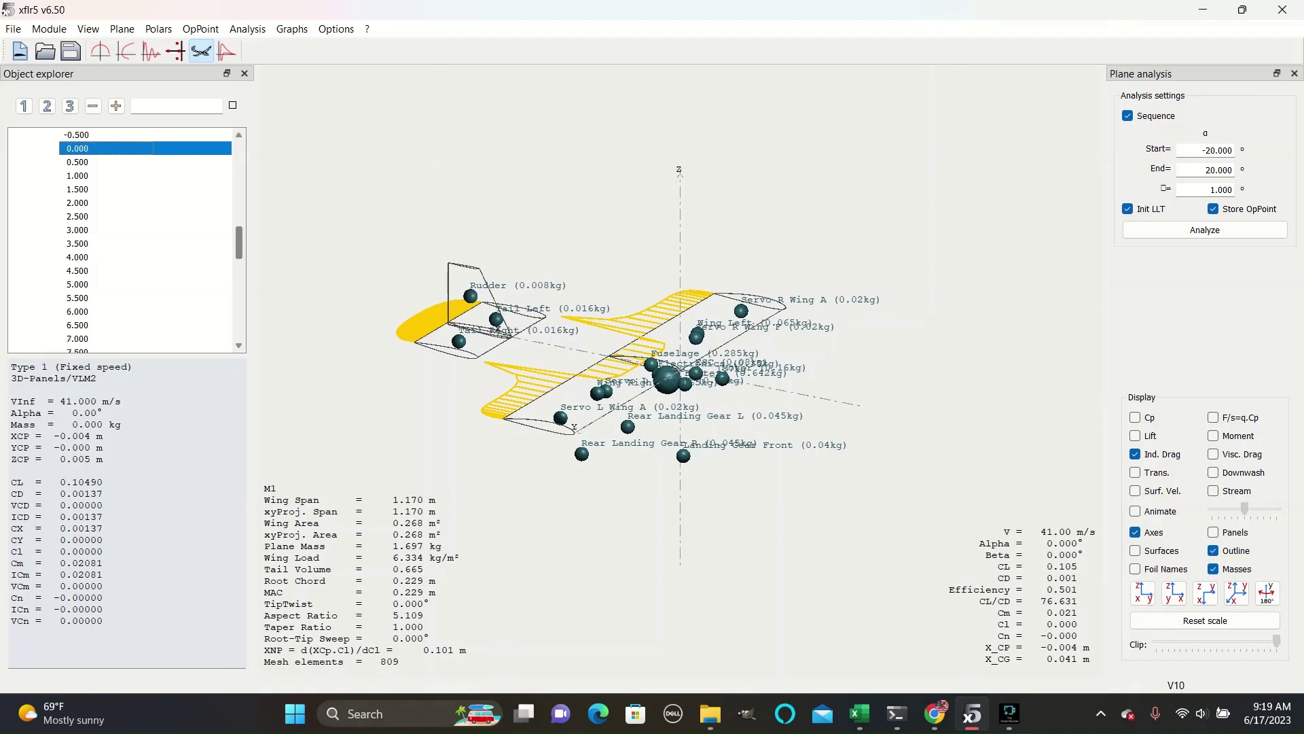
{"action": "key", "text": "Down"}
{"action": "key", "text": "Down"}
{"action": "key", "text": "Down"}
{"action": "key", "text": "Down"}
{"action": "key", "text": "Down"}
{"action": "key", "text": "Down"}
{"action": "key", "text": "Down"}
{"action": "key", "text": "Down"}
{"action": "key", "text": "Down"}
{"action": "key", "text": "Down"}
{"action": "key", "text": "Down"}
{"action": "key", "text": "Down"}
{"action": "key", "text": "Down"}
{"action": "key", "text": "Down"}
{"action": "key", "text": "Down"}
{"action": "key", "text": "Down"}
{"action": "key", "text": "Down"}
{"action": "key", "text": "Down"}
{"action": "key", "text": "Down"}
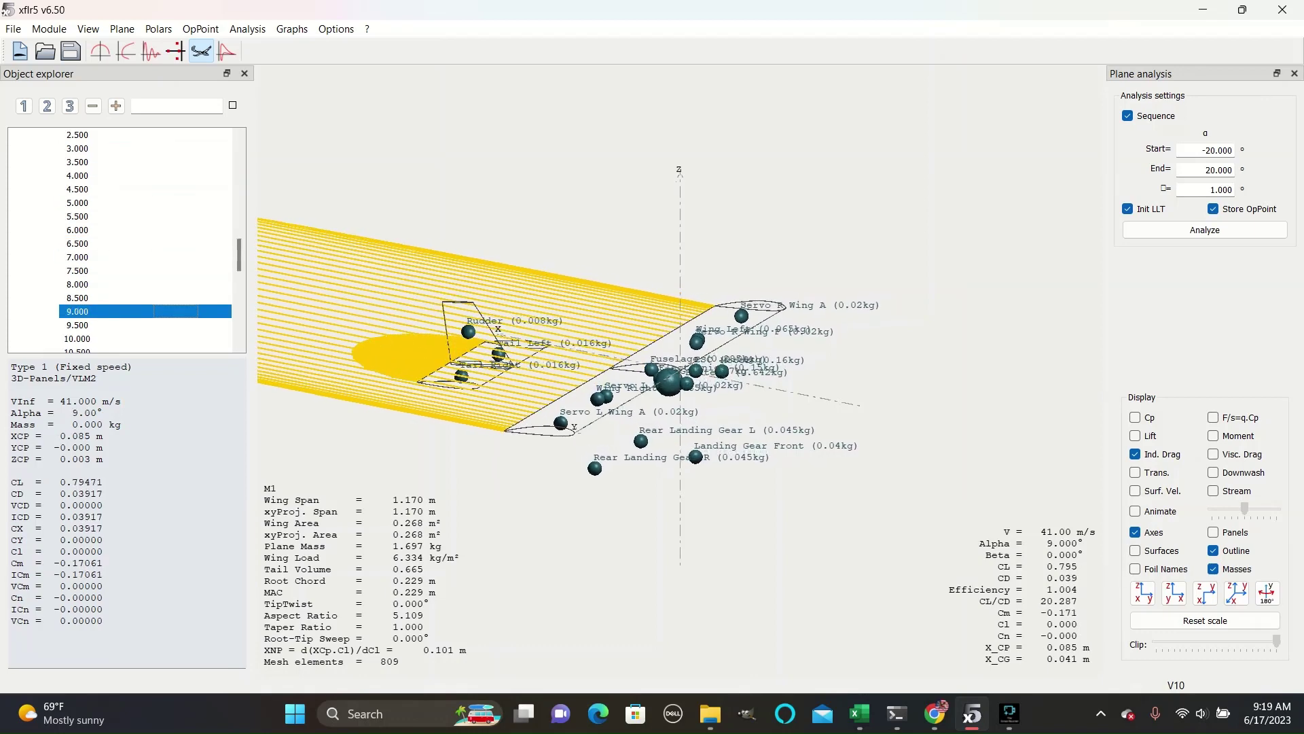
Bring the long induced drag trails into view and continue through the operating points up to 12.500°
{"action": "left_click_drag", "start_coordinate": [577, 387], "coordinate": [871, 351]}
{"action": "scroll", "coordinate": [682, 370], "scroll_direction": "down", "scroll_amount": 6}
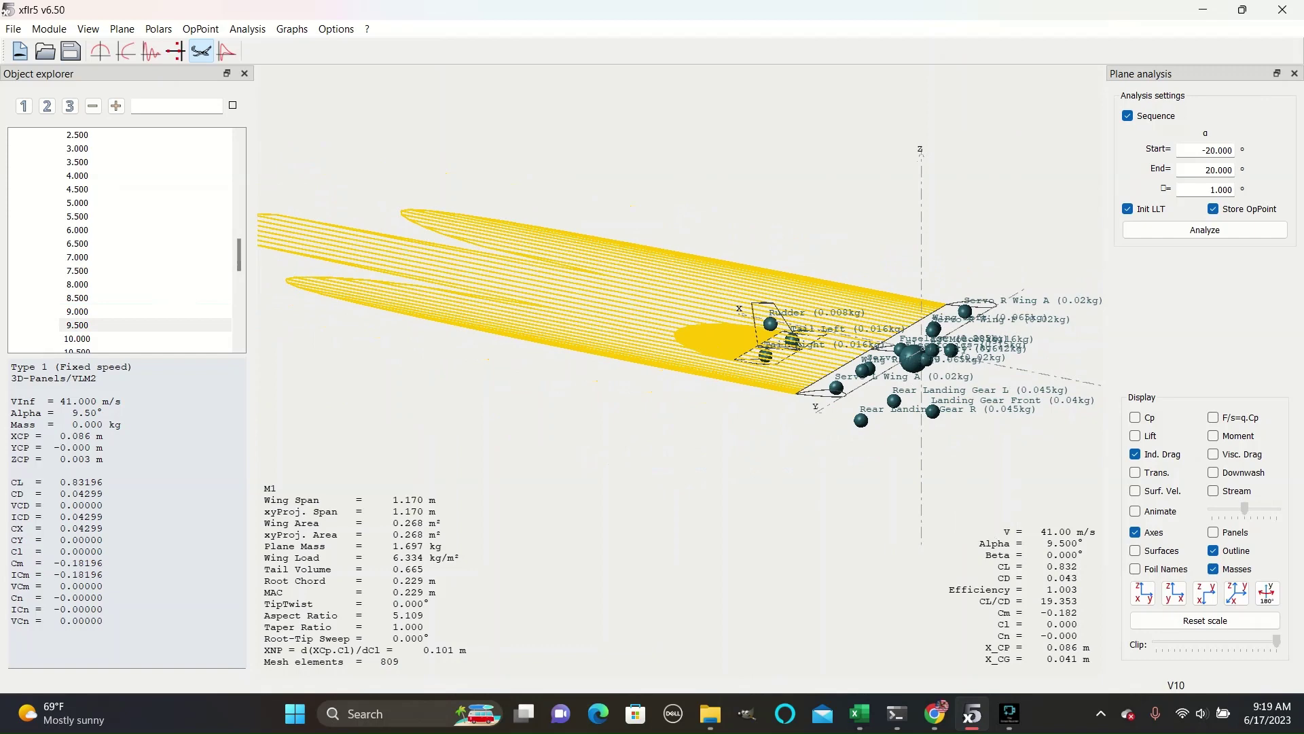
{"action": "key", "text": "Down"}
{"action": "key", "text": "Down"}
{"action": "key", "text": "Down"}
{"action": "key", "text": "Down"}
{"action": "key", "text": "Down"}
{"action": "key", "text": "Down"}
{"action": "key", "text": "Down"}
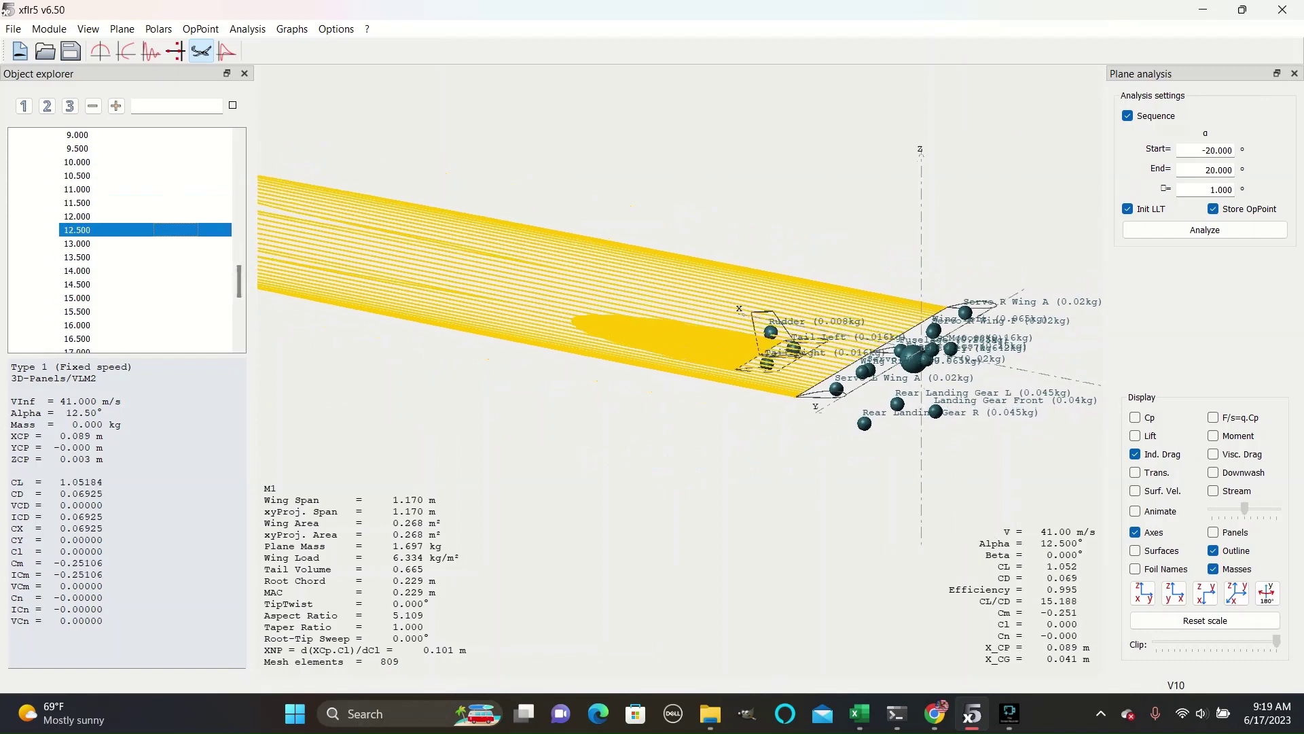
Go back through the operating points to 5.000° to compare the induced drag
{"action": "key", "text": "Up"}
{"action": "key", "text": "Up"}
{"action": "key", "text": "Up"}
{"action": "key", "text": "Up"}
{"action": "key", "text": "Up"}
{"action": "key", "text": "Up"}
{"action": "key", "text": "Up"}
{"action": "key", "text": "Up"}
{"action": "key", "text": "Up"}
{"action": "key", "text": "Up"}
{"action": "key", "text": "Up"}
{"action": "key", "text": "Up"}
{"action": "key", "text": "Up"}
{"action": "key", "text": "Up"}
{"action": "key", "text": "Up"}
{"action": "key", "text": "Up"}
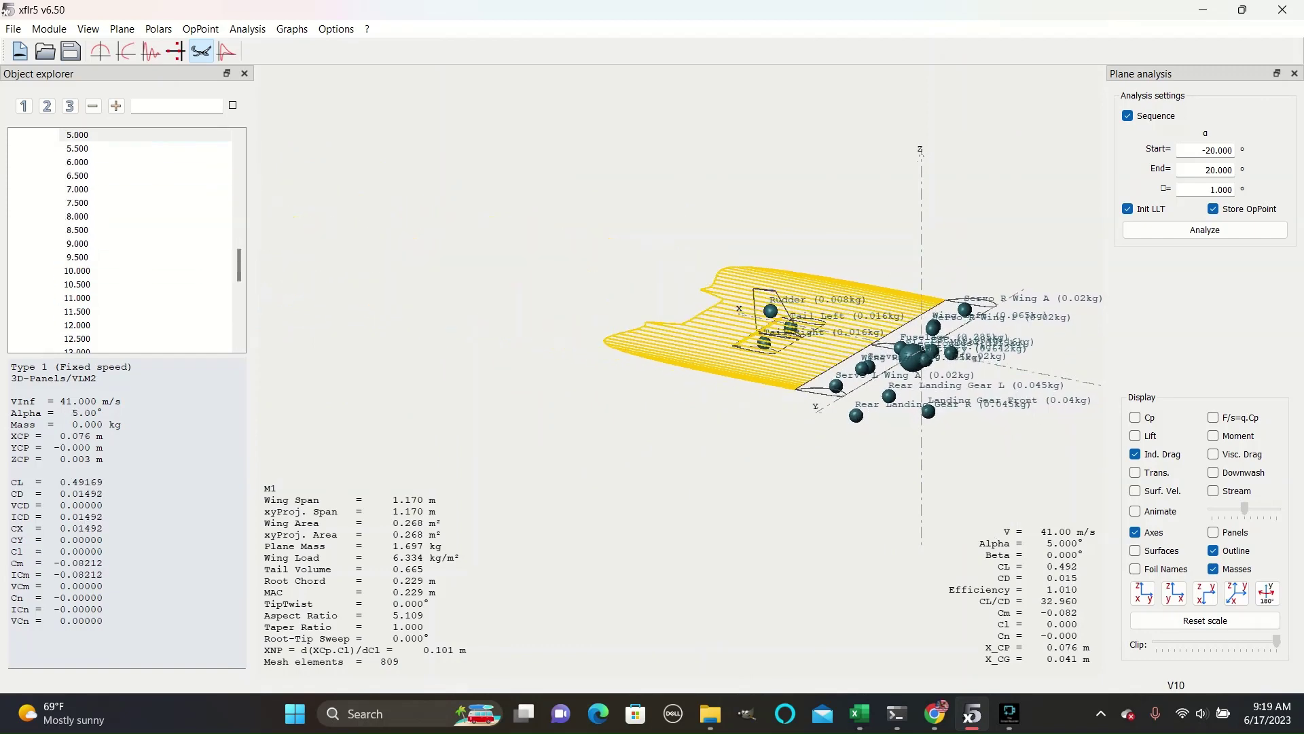
Continue down to the 1.000° operating point and examine its induced drag distribution up close
{"action": "left_click_drag", "start_coordinate": [852, 347], "coordinate": [808, 413]}
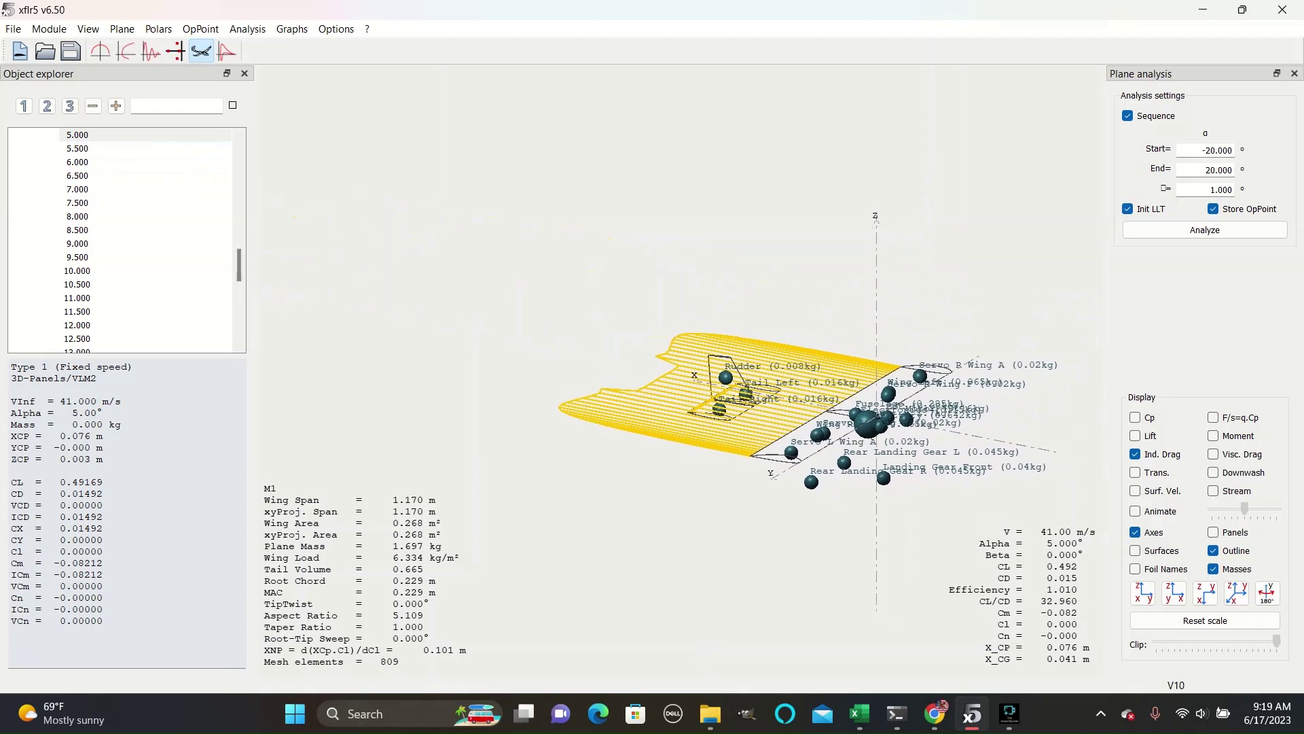
{"action": "key", "text": "Up"}
{"action": "key", "text": "Up"}
{"action": "key", "text": "Up"}
{"action": "key", "text": "Up"}
{"action": "key", "text": "Up"}
{"action": "key", "text": "Up"}
{"action": "key", "text": "Up"}
{"action": "key", "text": "Up"}
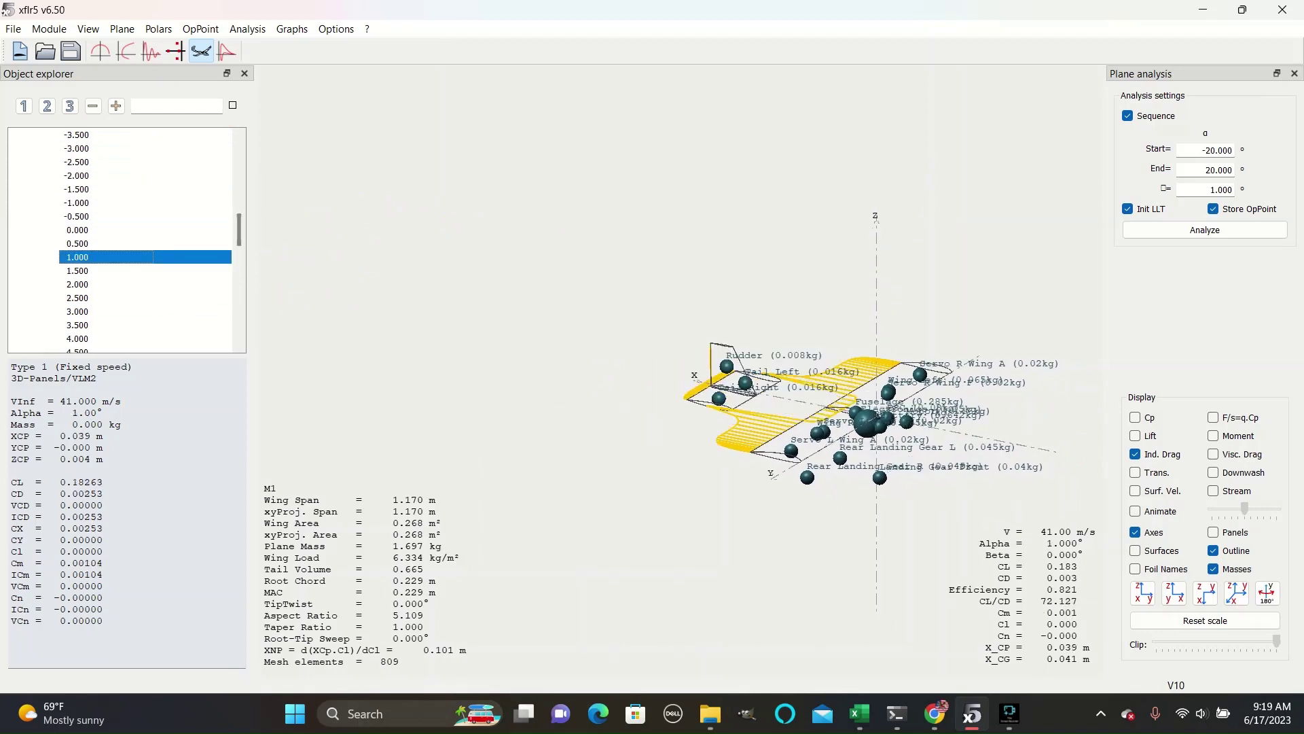
{"action": "scroll", "coordinate": [871, 415], "scroll_direction": "up", "scroll_amount": 4}
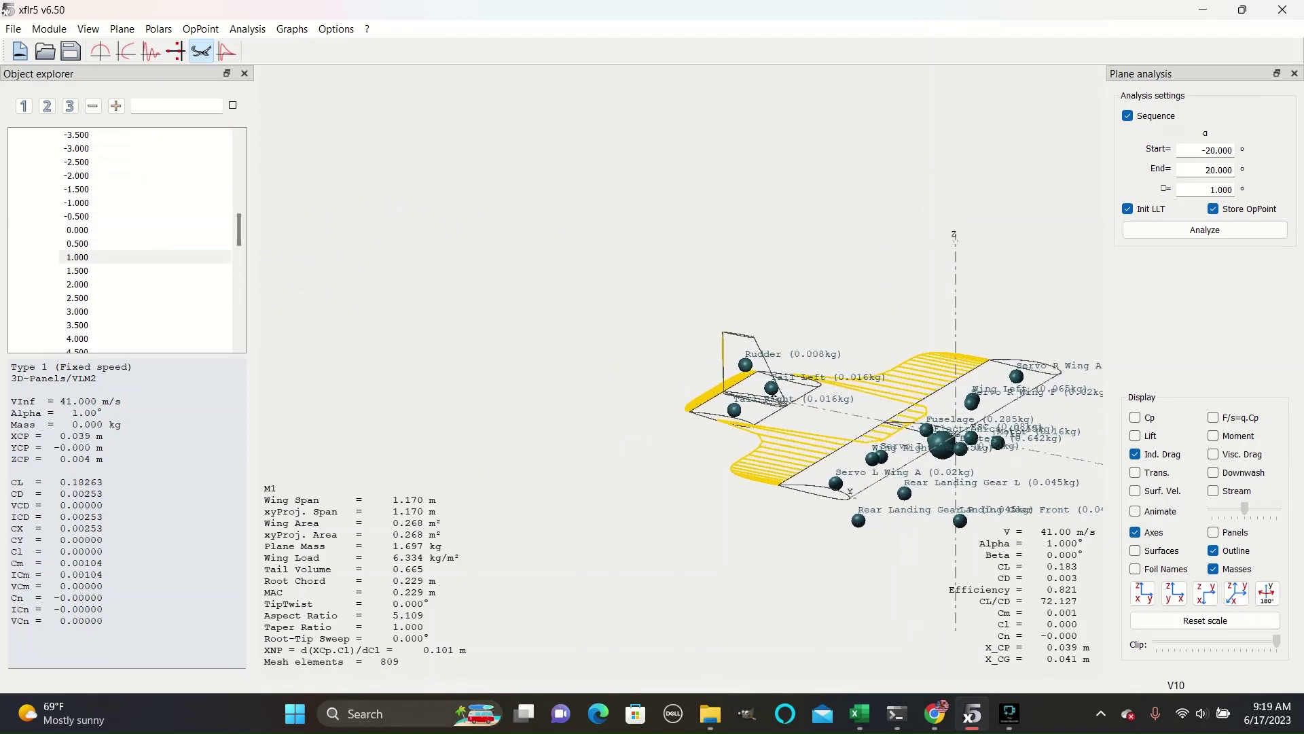
Follow the induced drag from the 1.000° operating point into negative angles, down to -6.500°
{"action": "left_click", "coordinate": [102, 257]}
{"action": "scroll", "coordinate": [102, 256], "scroll_direction": "up", "scroll_amount": 1}
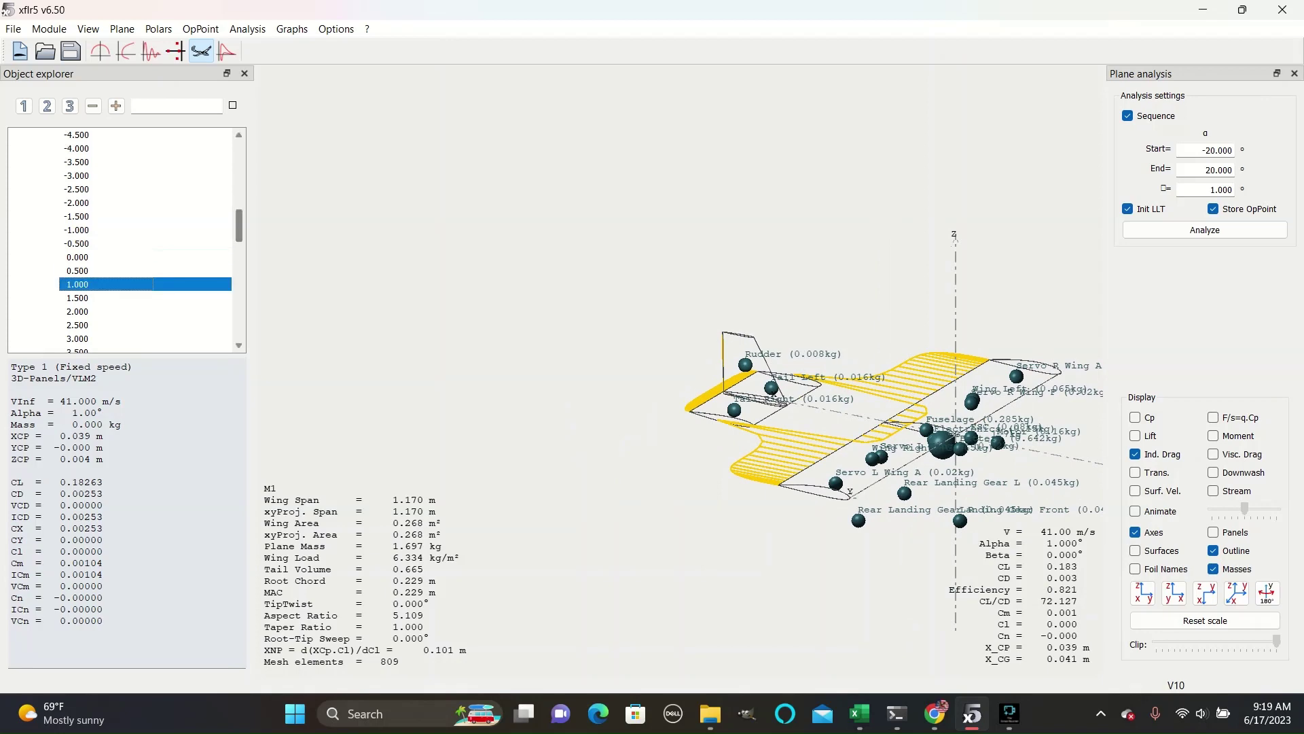
{"action": "key", "text": "Up"}
{"action": "key", "text": "Up"}
{"action": "key", "text": "Up"}
{"action": "key", "text": "Up"}
{"action": "key", "text": "Up"}
{"action": "key", "text": "Up"}
{"action": "key", "text": "Up"}
{"action": "key", "text": "Up"}
{"action": "key", "text": "Up"}
{"action": "key", "text": "Up"}
{"action": "key", "text": "Up"}
{"action": "key", "text": "Up"}
{"action": "key", "text": "Up"}
{"action": "key", "text": "Up"}
{"action": "key", "text": "Up"}
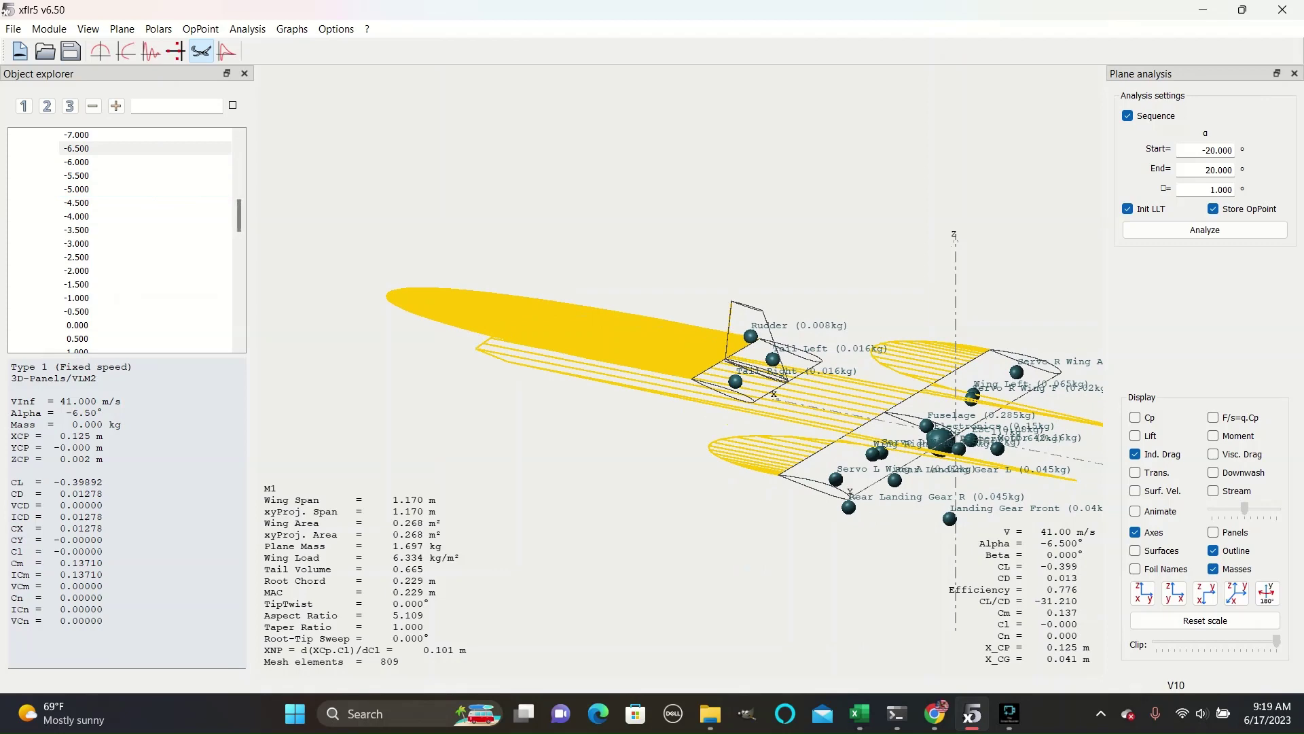
Compare the induced drag at neighbouring negative operating points, ending at -7.500°
{"action": "key", "text": "Up"}
{"action": "key", "text": "Up"}
{"action": "key", "text": "Up"}
{"action": "key", "text": "Up"}
{"action": "key", "text": "Up"}
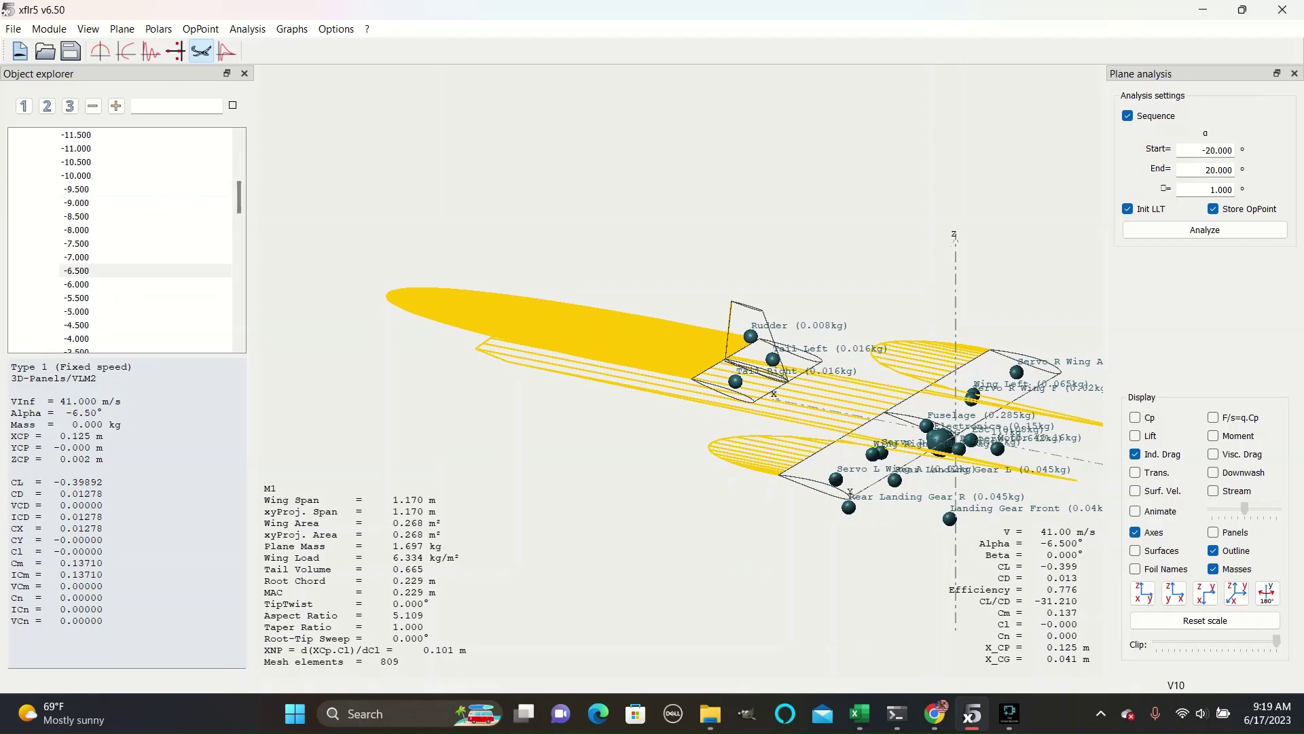
{"action": "key", "text": "Down"}
{"action": "key", "text": "Down"}
{"action": "key", "text": "Down"}
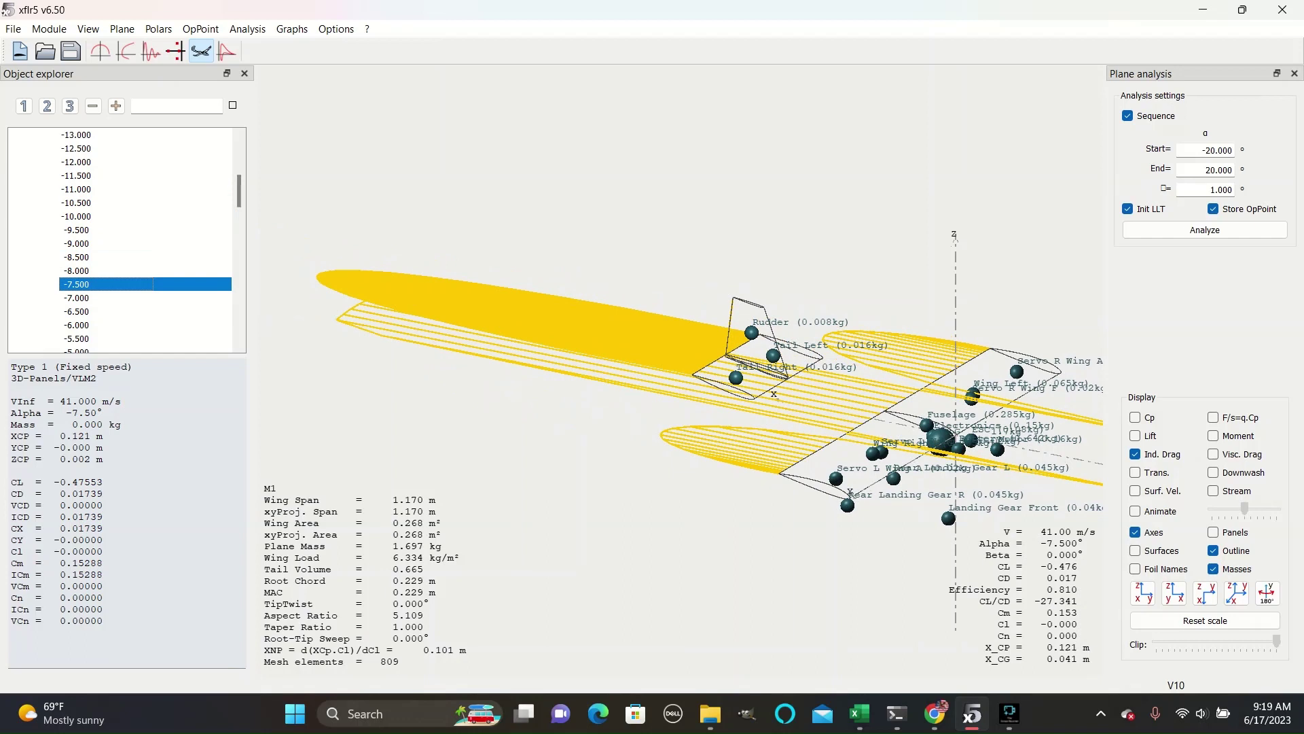
{"action": "key", "text": "Tab"}
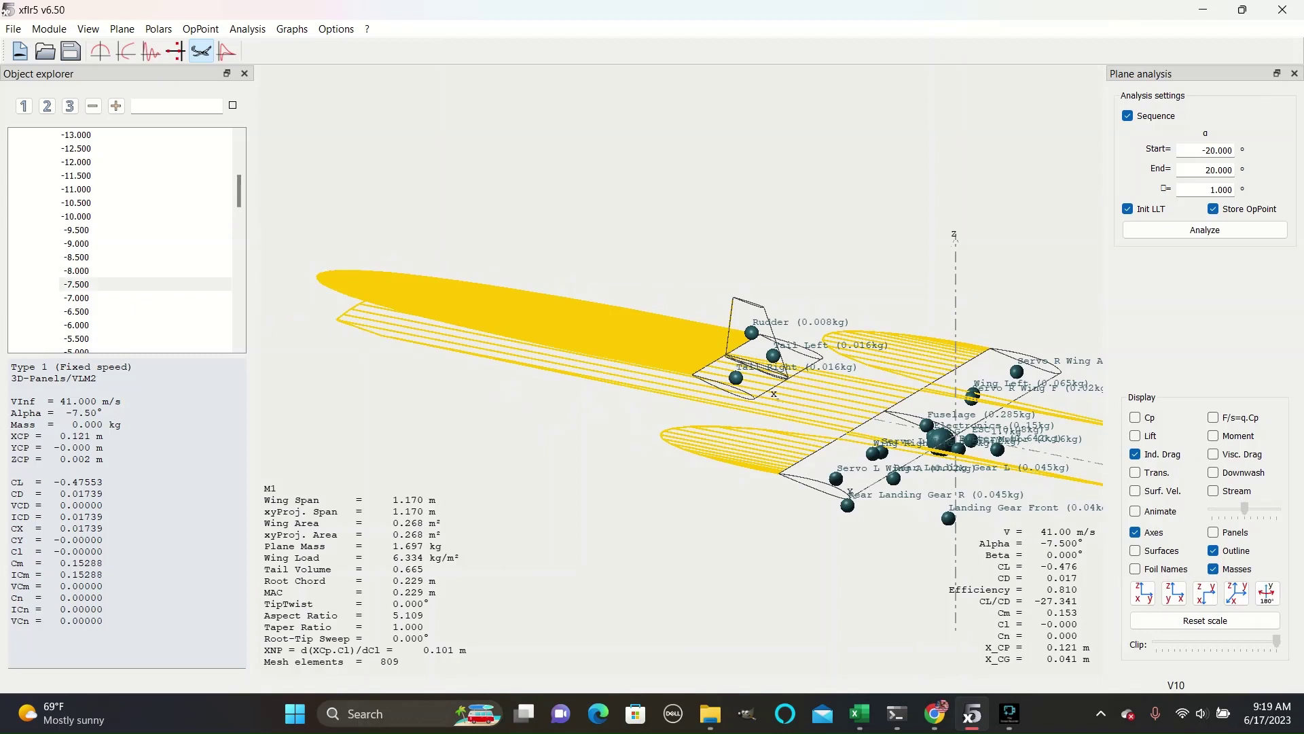
Display lift together with induced drag for the -7.500° operating point
{"action": "left_click", "coordinate": [1135, 436]}
{"action": "left_click_drag", "start_coordinate": [679, 371], "coordinate": [644, 331]}
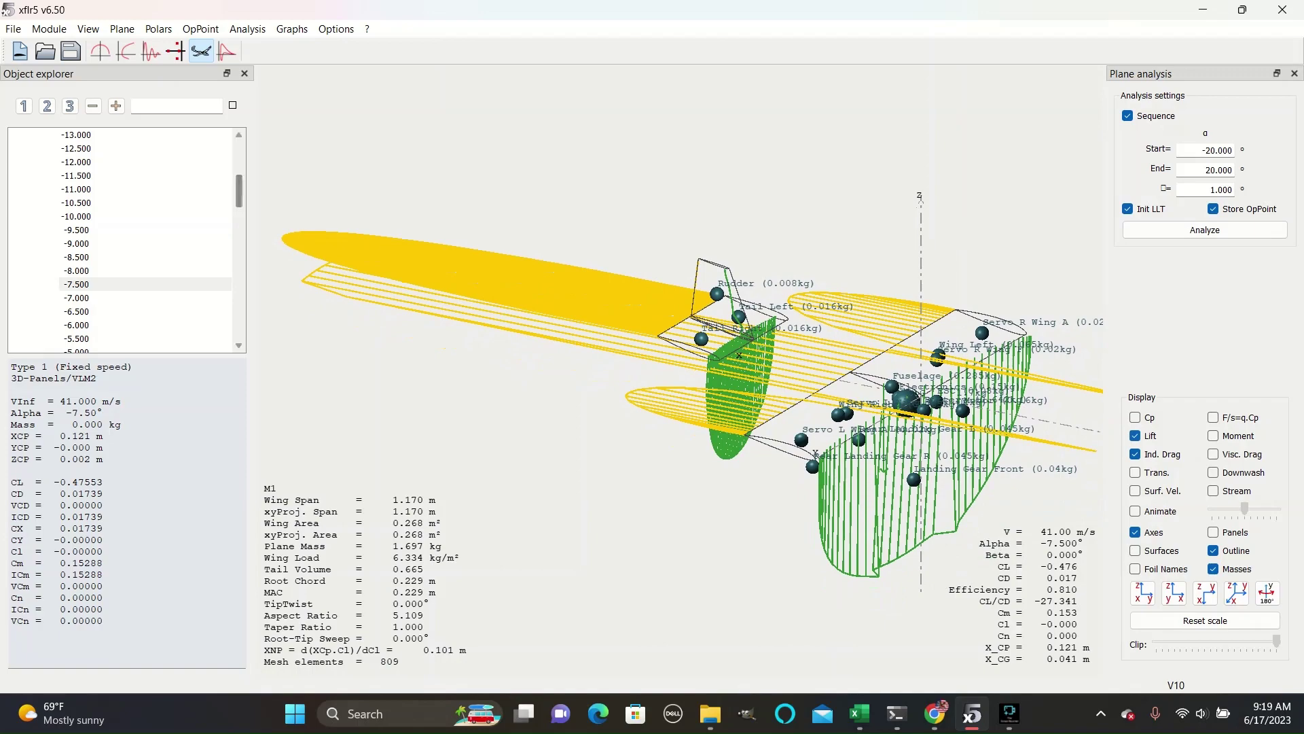
{"action": "left_click_drag", "start_coordinate": [238, 191], "coordinate": [238, 186]}
{"action": "key", "text": "Up"}
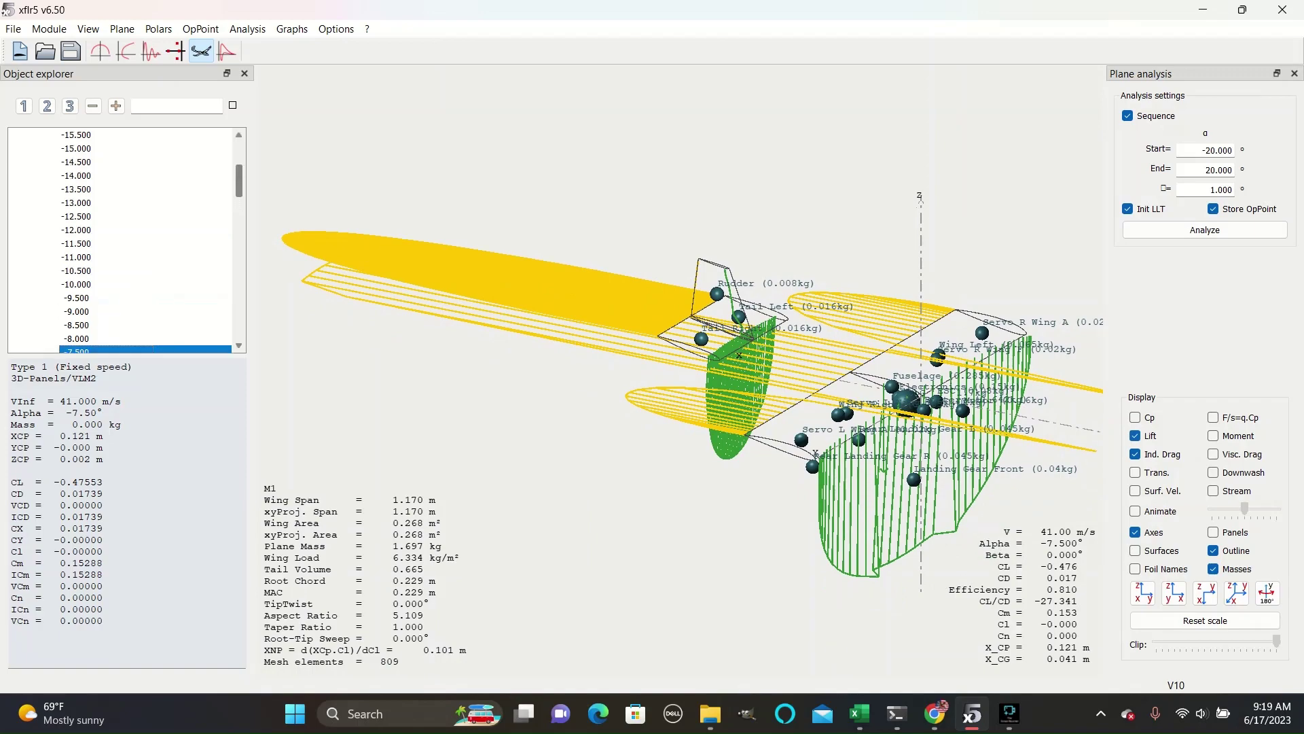
Follow the combined lift and induced drag from -7.500° up to the operating points around 0.000°
{"action": "key", "text": "Down"}
{"action": "key", "text": "Down"}
{"action": "key", "text": "Down"}
{"action": "key", "text": "Down"}
{"action": "key", "text": "Down"}
{"action": "key", "text": "Down"}
{"action": "key", "text": "Down"}
{"action": "key", "text": "Down"}
{"action": "key", "text": "Down"}
{"action": "key", "text": "Down"}
{"action": "key", "text": "Down"}
{"action": "key", "text": "Down"}
{"action": "key", "text": "Down"}
{"action": "key", "text": "Down"}
{"action": "key", "text": "Down"}
{"action": "key", "text": "Down"}
{"action": "key", "text": "Down"}
{"action": "key", "text": "Down"}
{"action": "key", "text": "Down"}
{"action": "key", "text": "Down"}
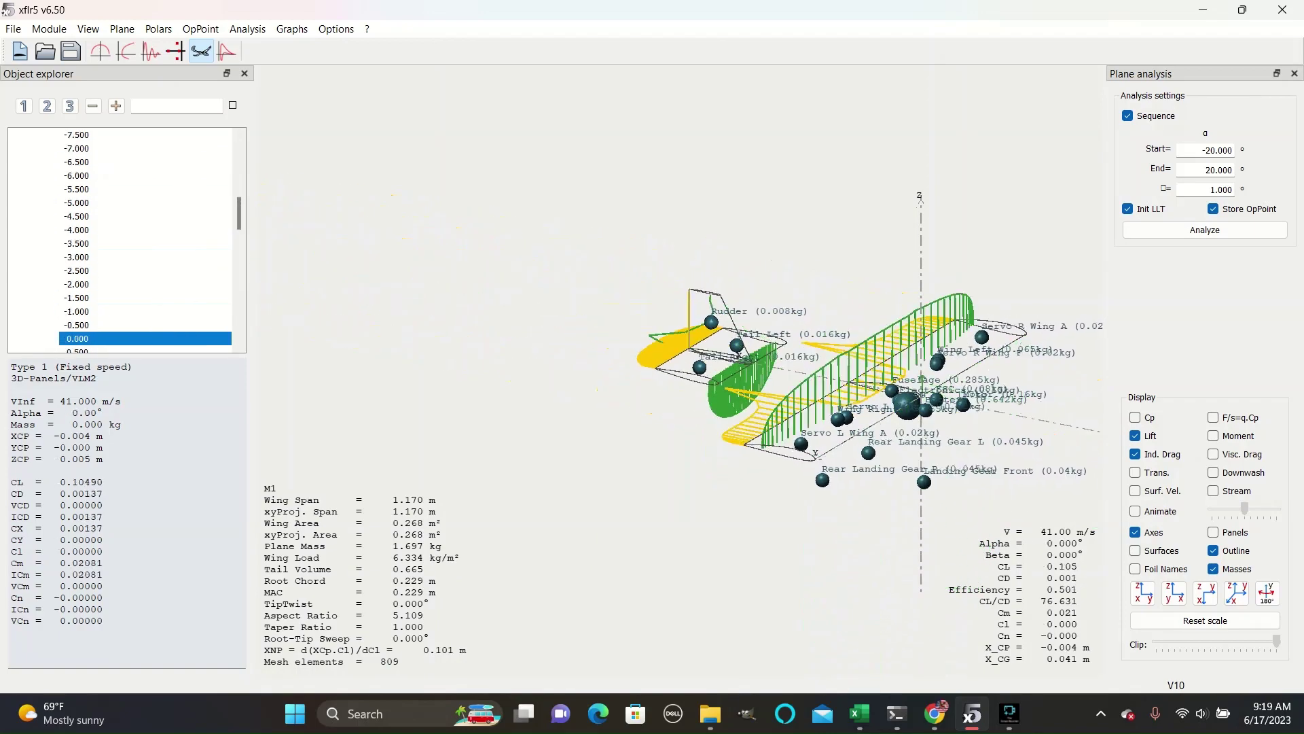
{"action": "key", "text": "Up"}
{"action": "key", "text": "Up"}
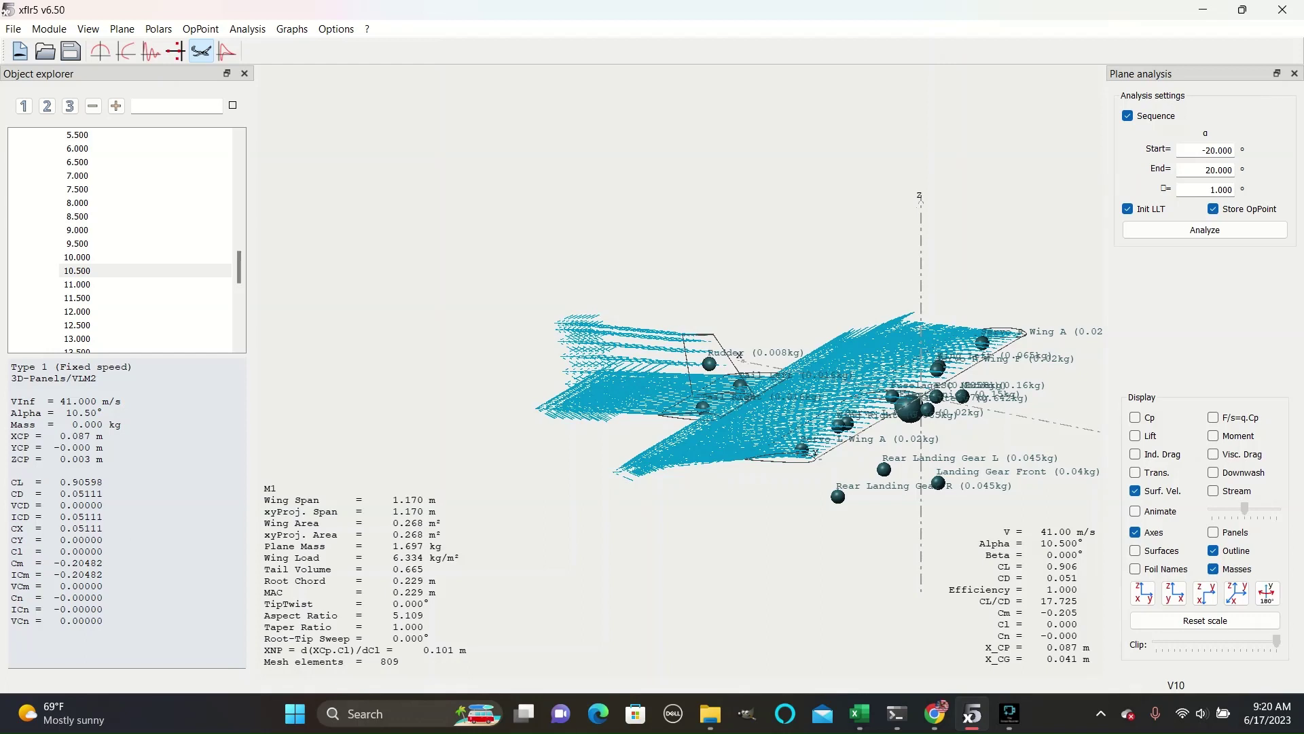
Return to the M1 Cruise polar and show the surface velocities at its -20.000° operating point
{"action": "left_click_drag", "start_coordinate": [239, 267], "coordinate": [238, 155]}
{"action": "left_click", "coordinate": [63, 148]}
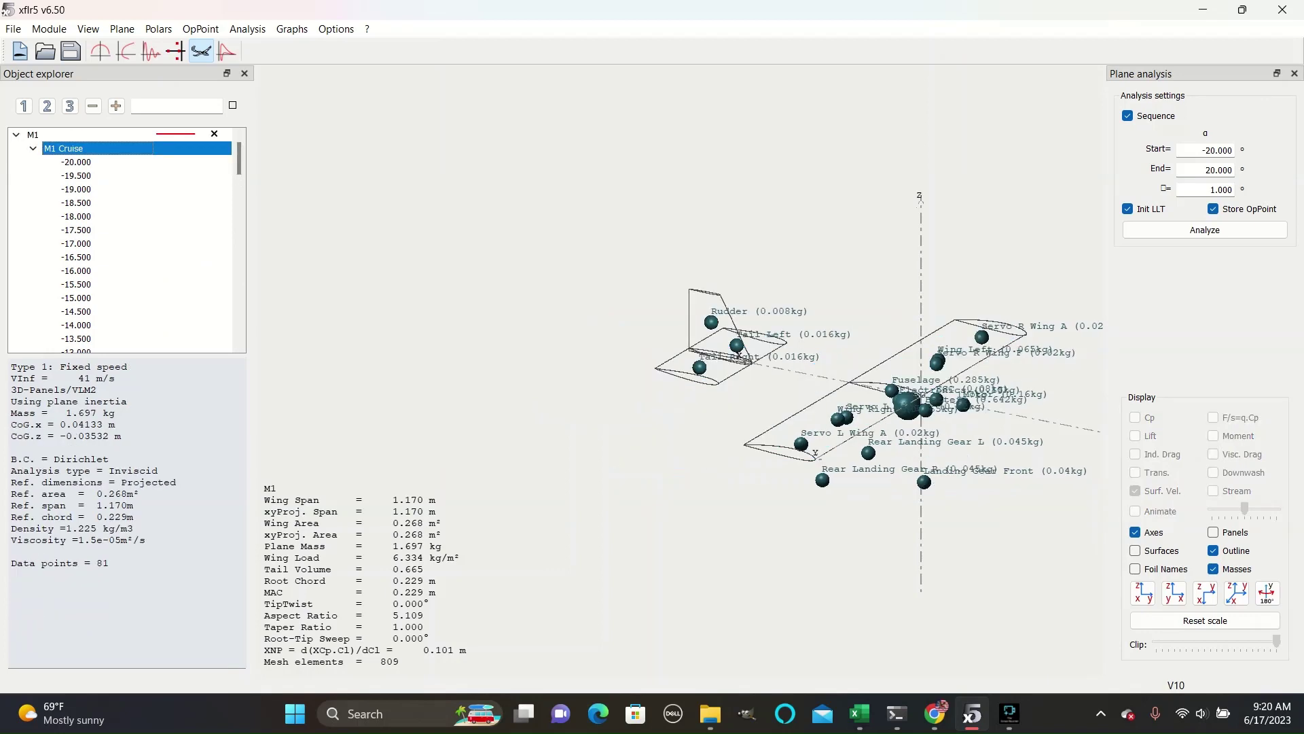
{"action": "left_click", "coordinate": [76, 162]}
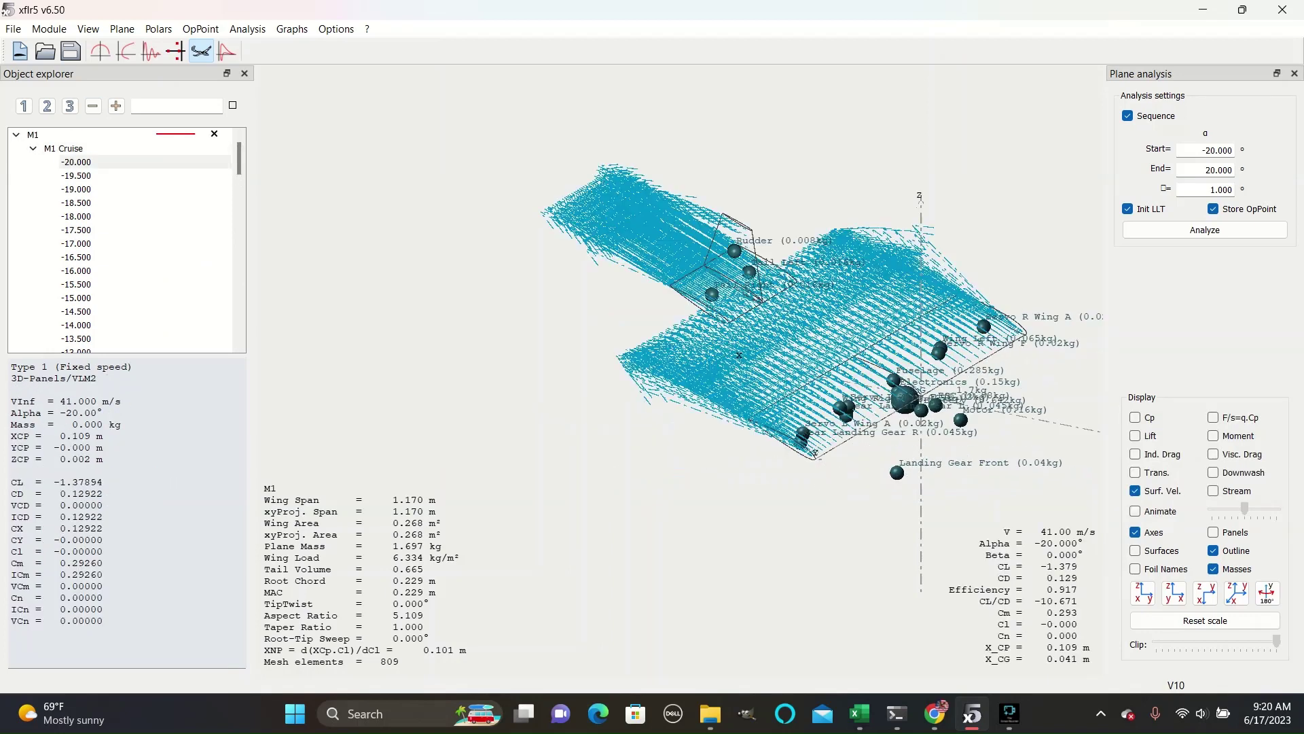
Define a 5.0 m/s inviscid horseshoe vortex (VLM1) analysis for M1 and run it from -20° to 20° in 1° increments
{"action": "left_click", "coordinate": [63, 148]}
{"action": "left_click", "coordinate": [247, 29]}
{"action": "left_click", "coordinate": [266, 49]}
{"action": "type", "text": "5"}
{"action": "left_click", "coordinate": [717, 373]}
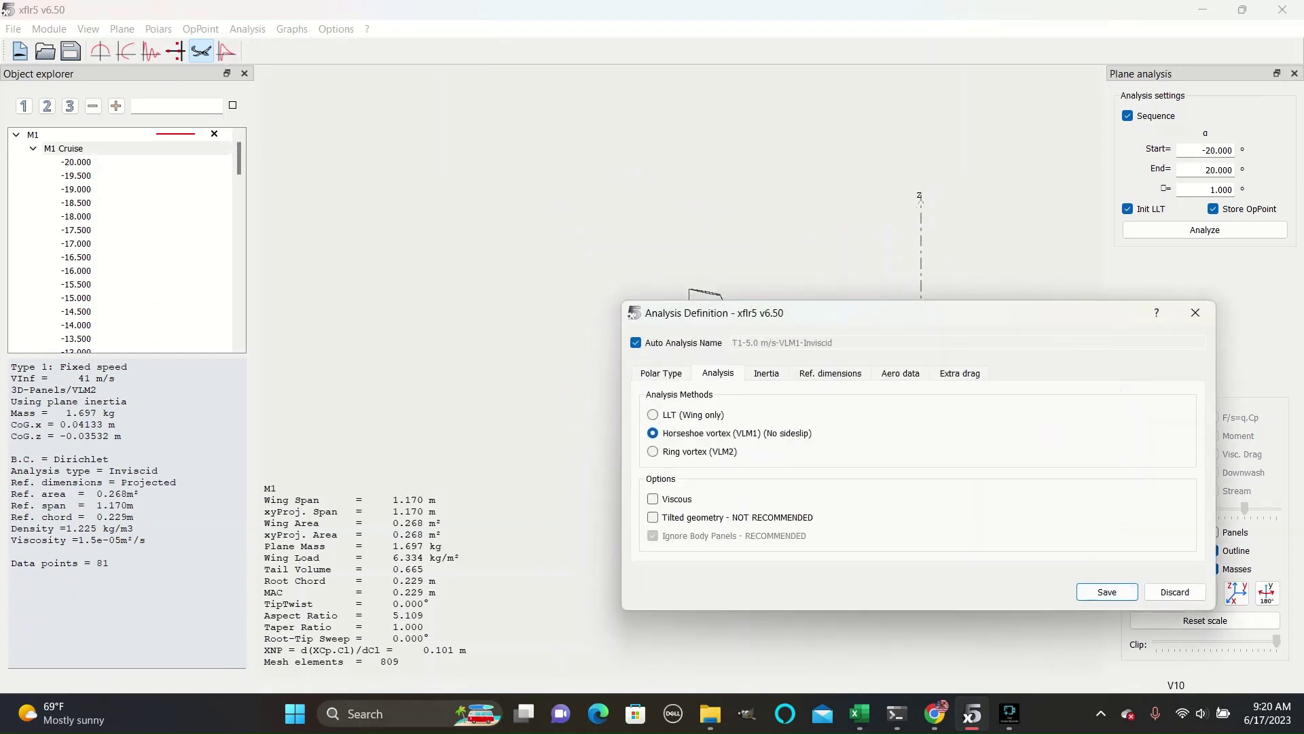
{"action": "left_click", "coordinate": [1107, 592]}
{"action": "left_click", "coordinate": [1205, 230]}
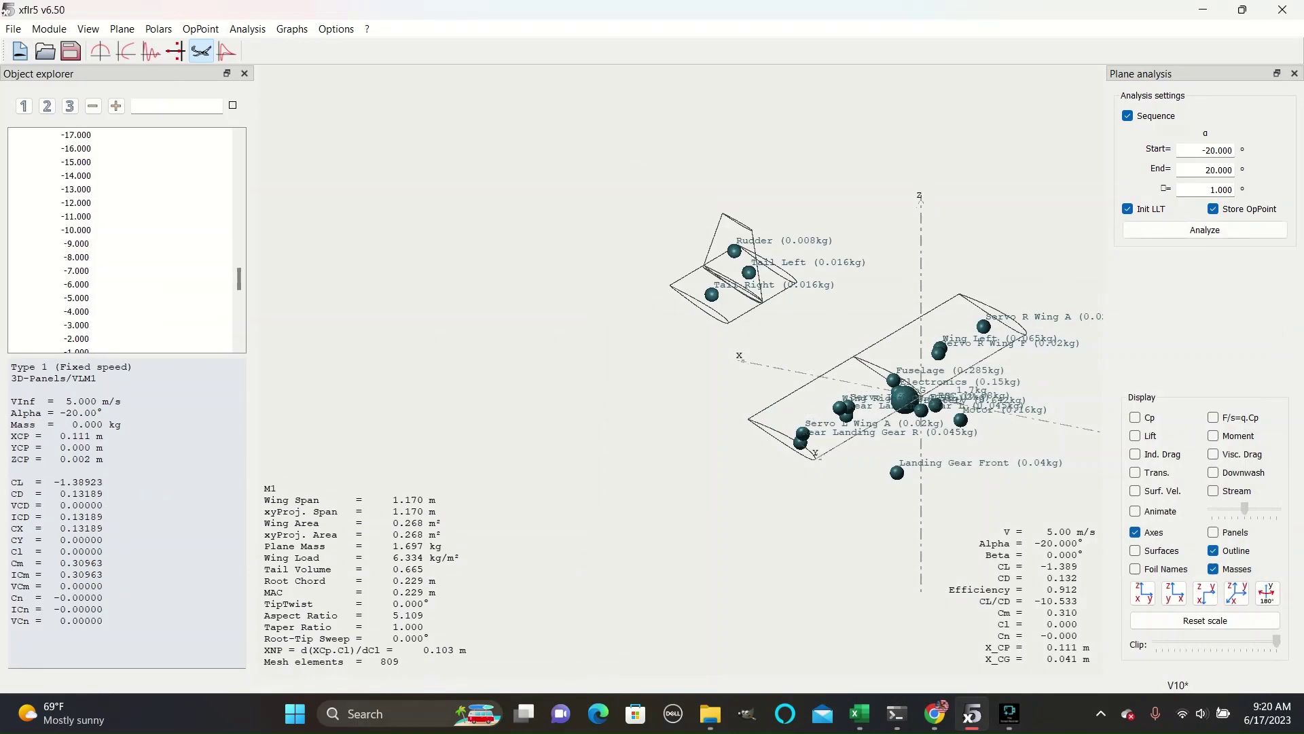
Display and examine the surface velocities at the -5.000° operating point of the new 5.0 m/s VLM1 polar
{"action": "left_click", "coordinate": [76, 298]}
{"action": "left_click", "coordinate": [1135, 491]}
{"action": "scroll", "coordinate": [747, 374], "scroll_direction": "up", "scroll_amount": 10}
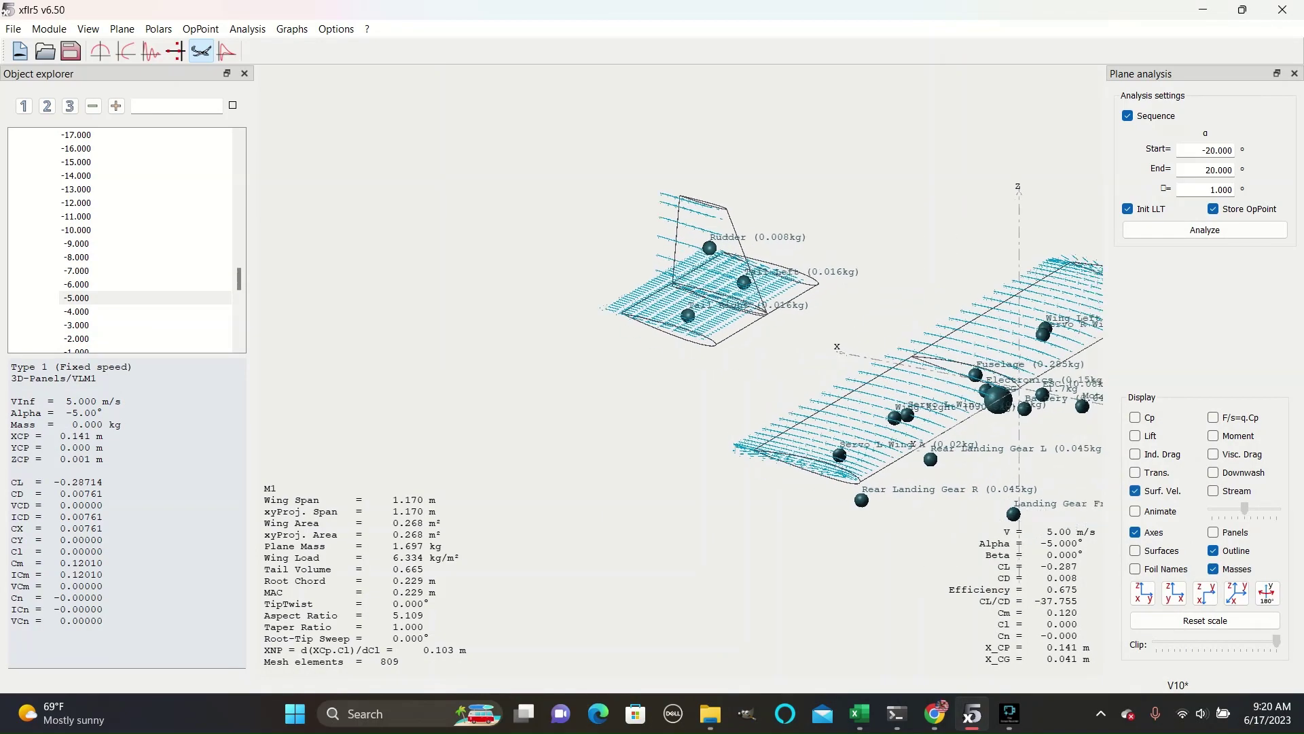
{"action": "scroll", "coordinate": [726, 407], "scroll_direction": "up", "scroll_amount": 4}
{"action": "scroll", "coordinate": [726, 408], "scroll_direction": "down", "scroll_amount": 3}
{"action": "left_click_drag", "start_coordinate": [725, 462], "coordinate": [557, 251]}
{"action": "scroll", "coordinate": [557, 252], "scroll_direction": "down", "scroll_amount": 3}
{"action": "scroll", "coordinate": [681, 370], "scroll_direction": "down", "scroll_amount": 10}
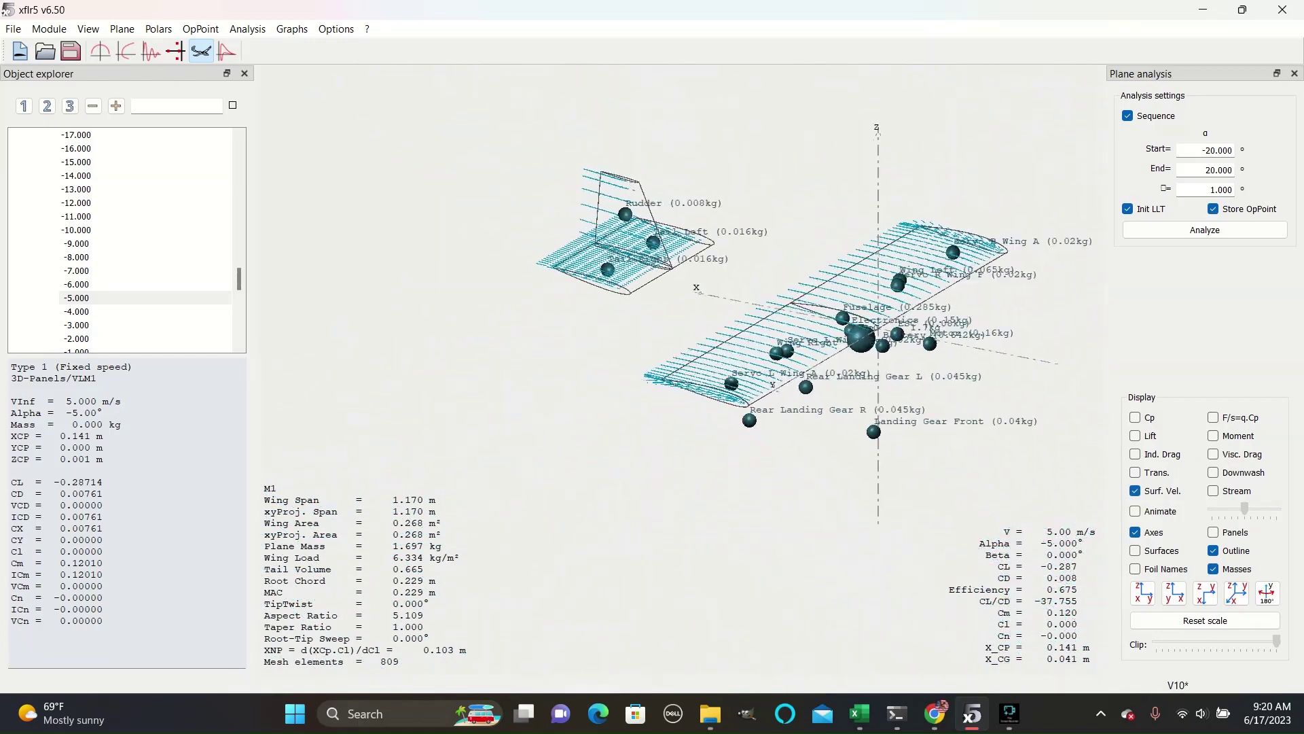
{"action": "left_click_drag", "start_coordinate": [835, 340], "coordinate": [716, 361]}
{"action": "scroll", "coordinate": [716, 361], "scroll_direction": "down", "scroll_amount": 1}
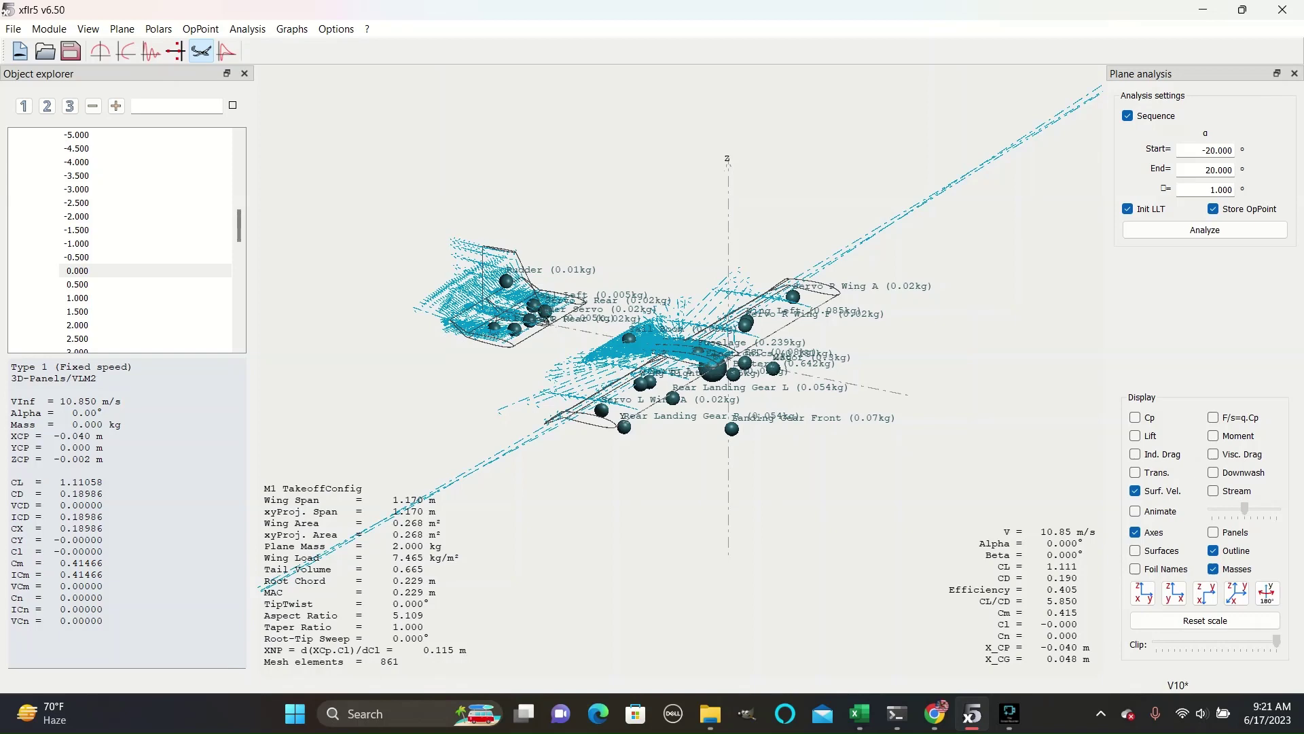
Follow the M1 TakeoffConfig surface velocities in plan view from the 0.000° to the 12.000° operating point
{"action": "left_click", "coordinate": [1205, 592]}
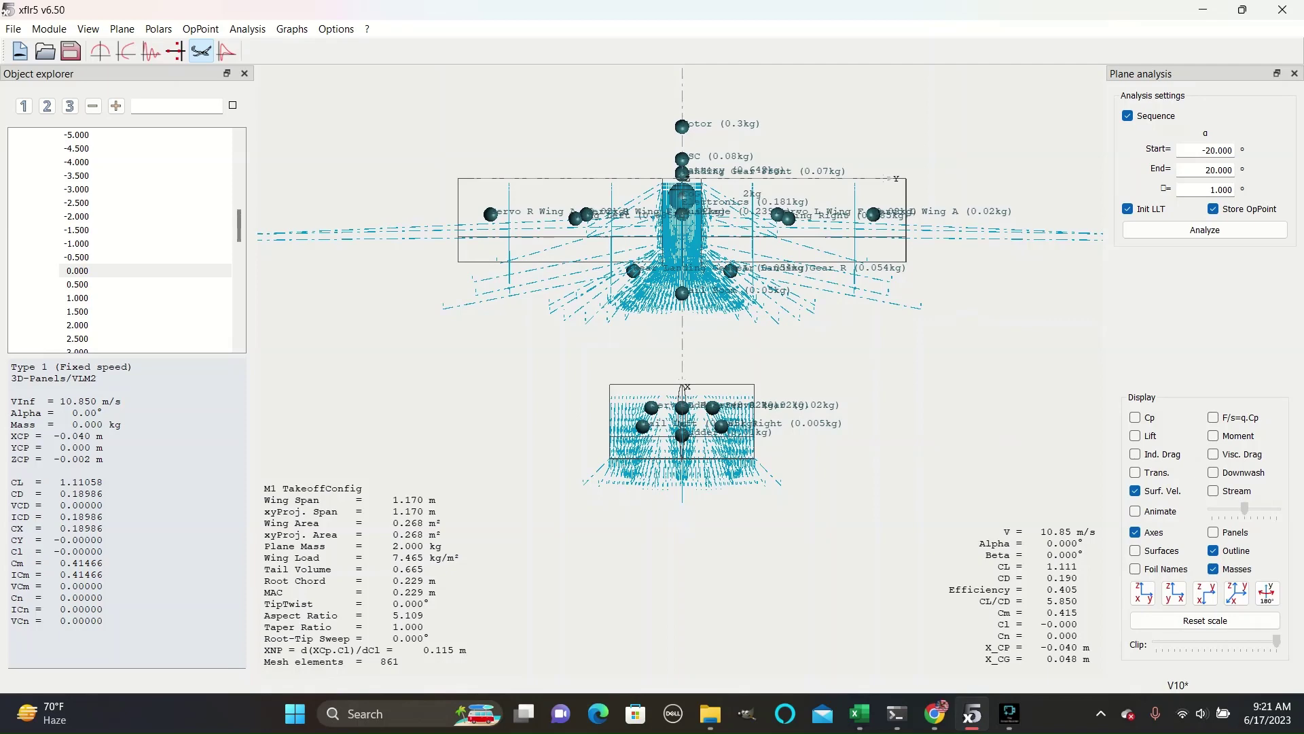
{"action": "key", "text": "Down"}
{"action": "key", "text": "Down"}
{"action": "key", "text": "Down"}
{"action": "key", "text": "Down"}
{"action": "key", "text": "Down"}
{"action": "key", "text": "Down"}
{"action": "key", "text": "Down"}
{"action": "key", "text": "Down"}
{"action": "key", "text": "Down"}
{"action": "key", "text": "Down"}
{"action": "key", "text": "Down"}
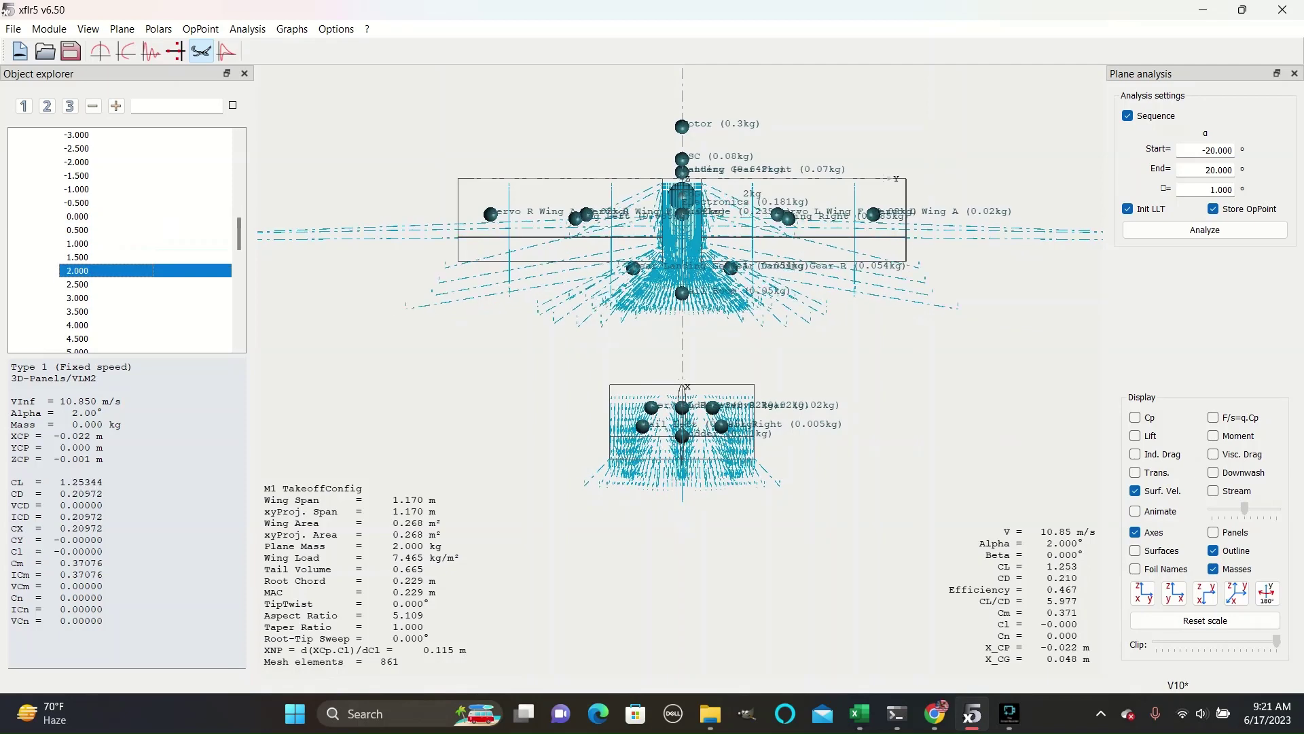
{"action": "key", "text": "Down"}
{"action": "key", "text": "Down"}
{"action": "key", "text": "Down"}
{"action": "key", "text": "Down"}
{"action": "key", "text": "Down"}
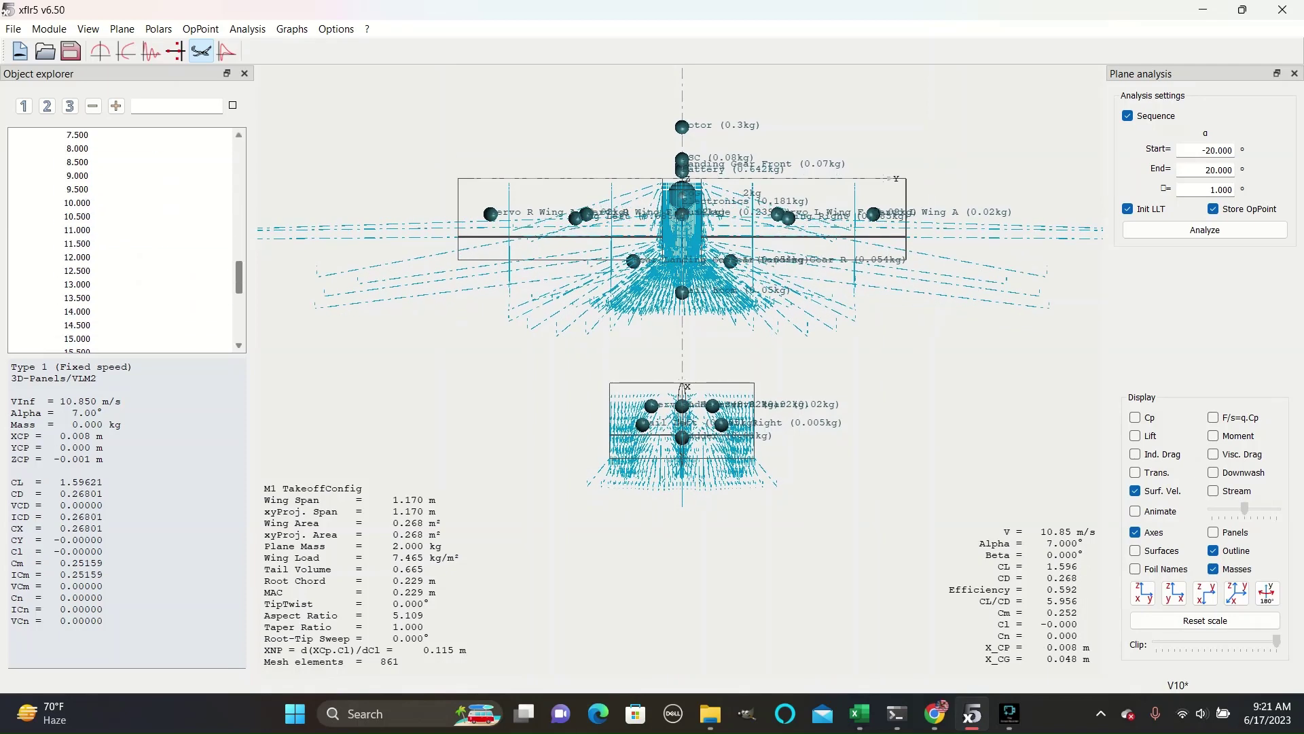
{"action": "key", "text": "Down"}
{"action": "key", "text": "Down"}
{"action": "key", "text": "Down"}
{"action": "key", "text": "Down"}
{"action": "key", "text": "Down"}
{"action": "key", "text": "Down"}
{"action": "key", "text": "Down"}
{"action": "key", "text": "Down"}
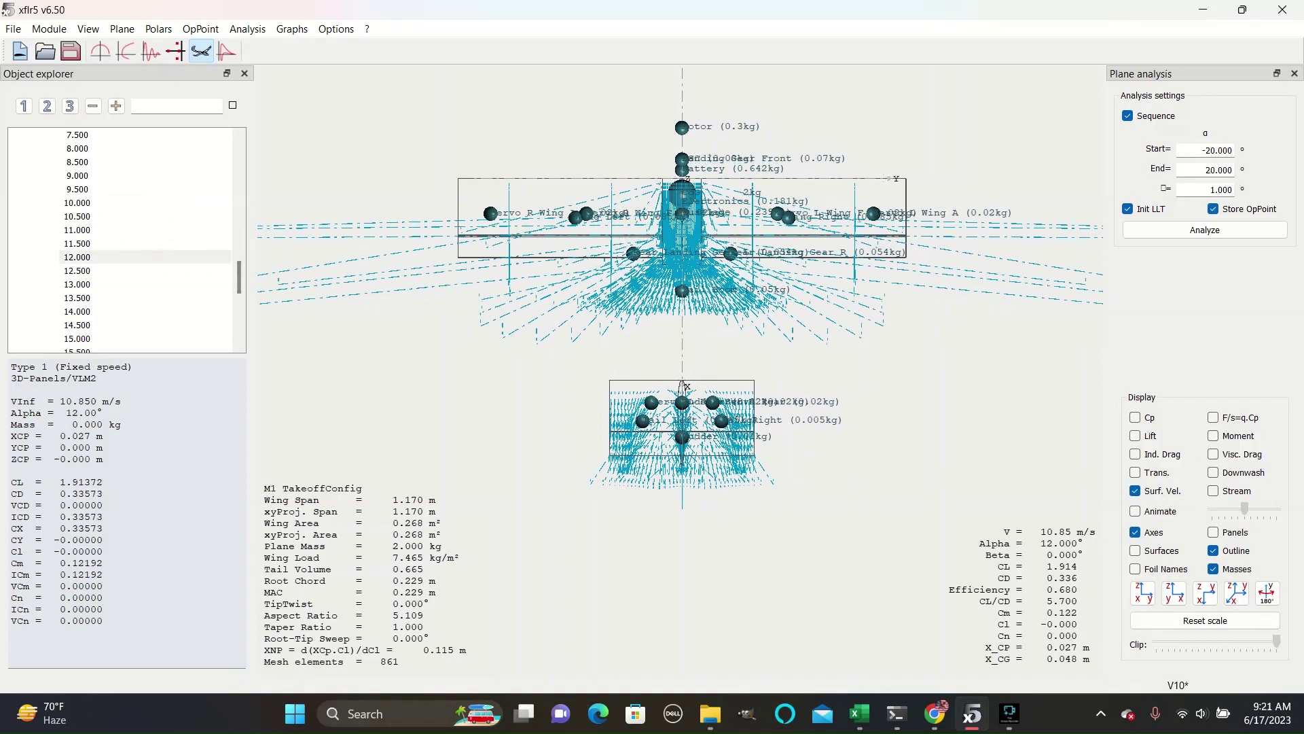
Inspect the 12.000° surface velocities around the fuselage and tail up close, ending in the isometric view
{"action": "scroll", "coordinate": [683, 386], "scroll_direction": "up", "scroll_amount": 8}
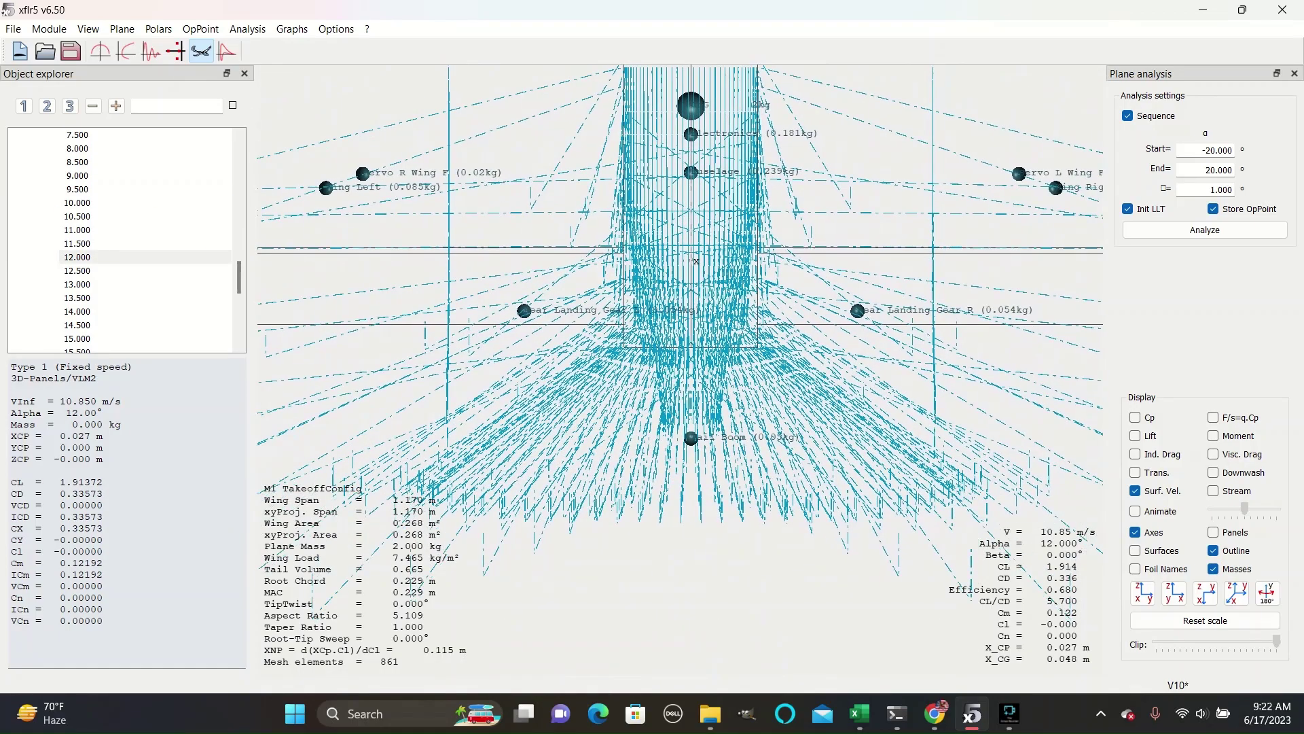
{"action": "scroll", "coordinate": [682, 370], "scroll_direction": "down", "scroll_amount": 5}
{"action": "left_click_drag", "start_coordinate": [686, 509], "coordinate": [669, 188]}
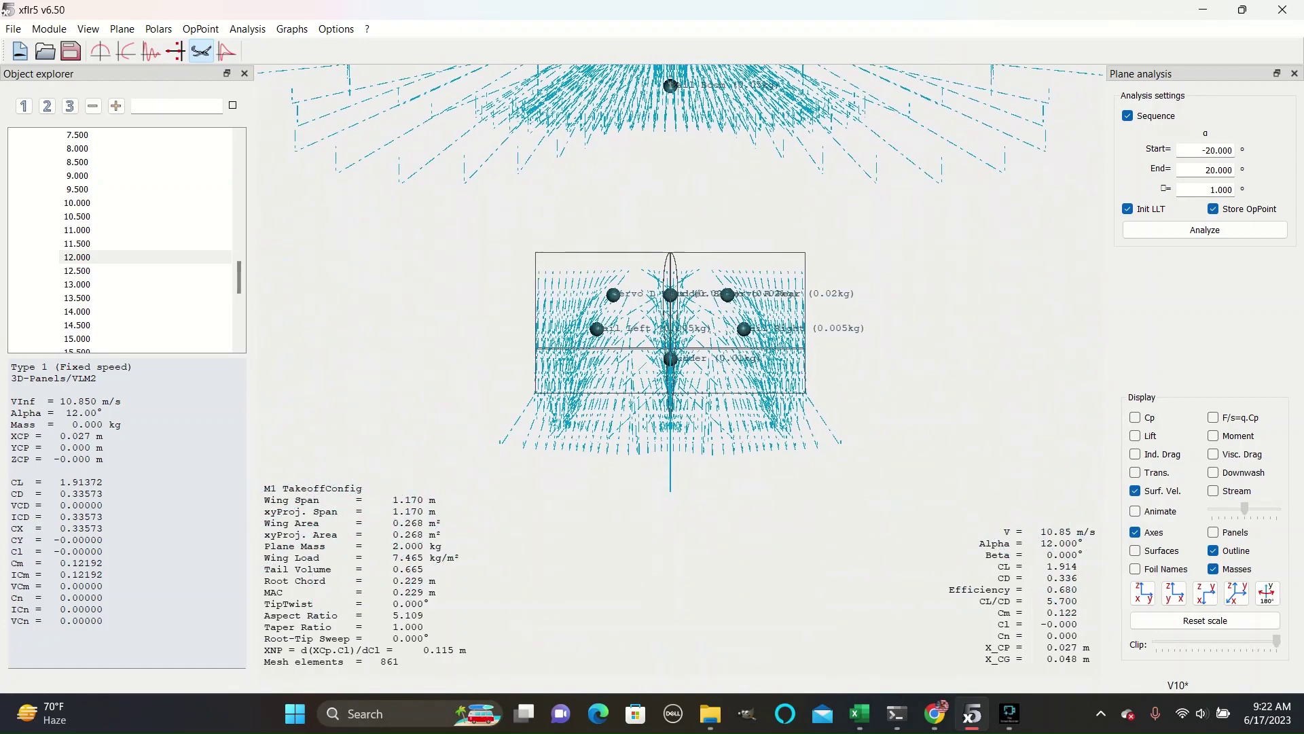
{"action": "left_click", "coordinate": [1235, 593]}
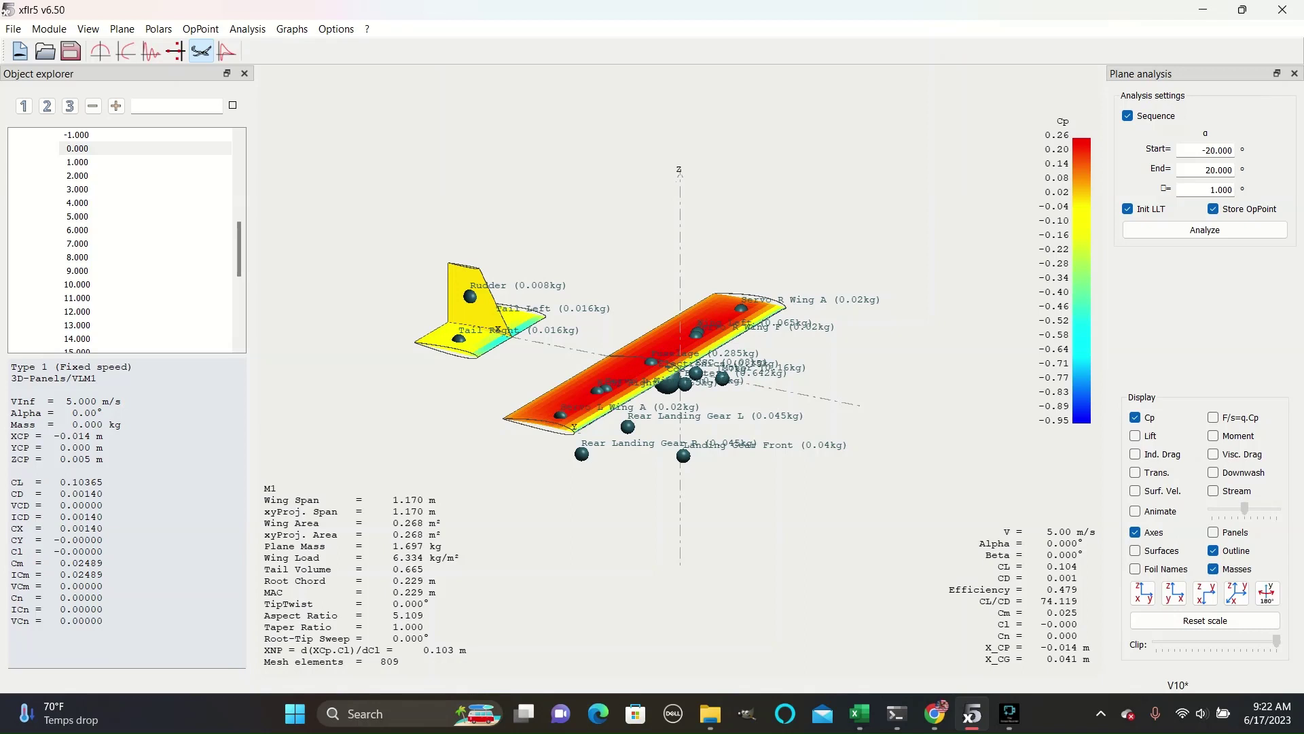
Try showing the shaded surfaces over the Cp distribution of M1 at 0.000°, and hide them again
{"action": "left_click", "coordinate": [1135, 551]}
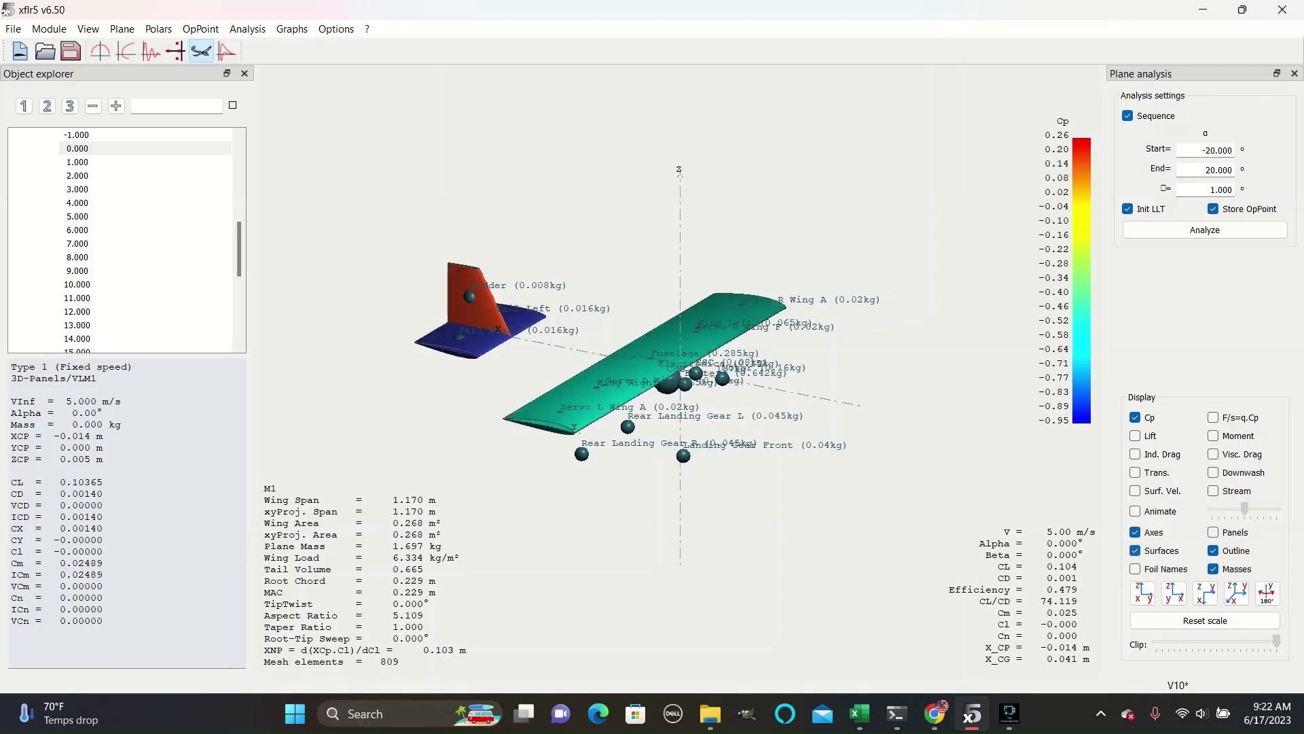
{"action": "left_click", "coordinate": [1135, 551]}
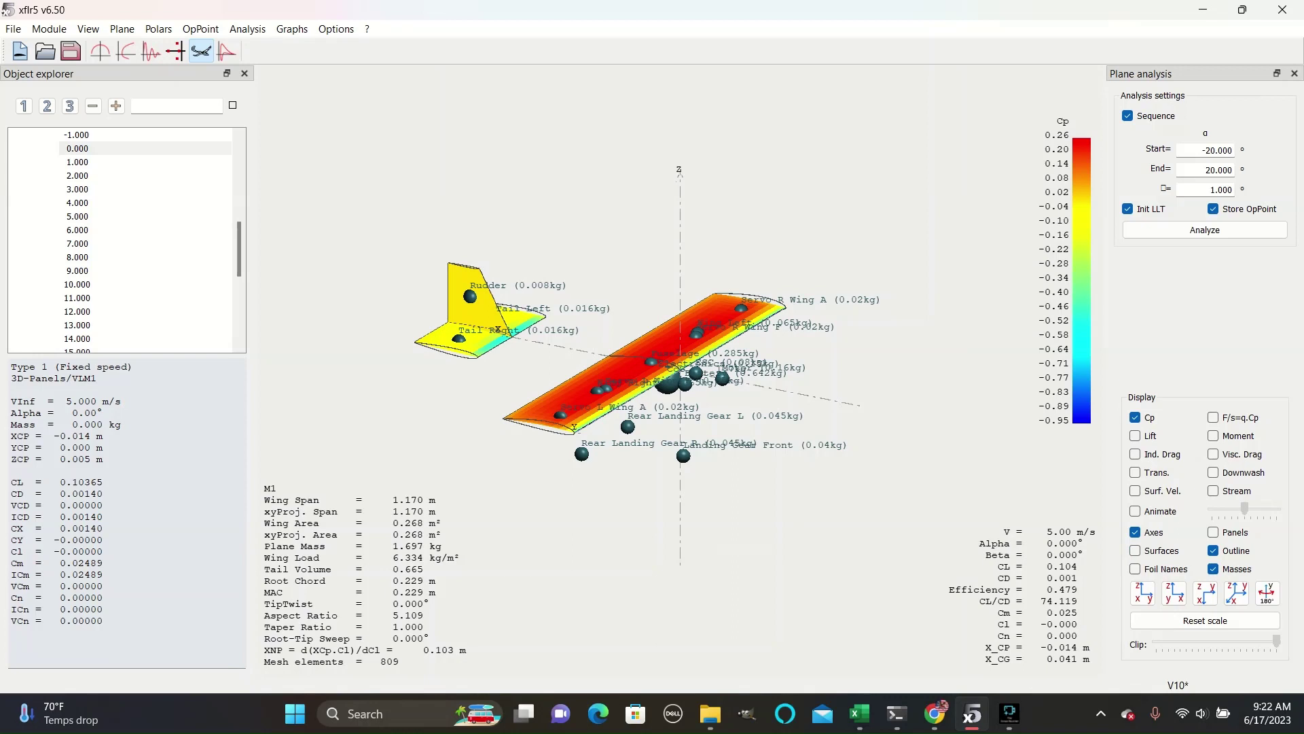
{"action": "scroll", "coordinate": [543, 337], "scroll_direction": "up", "scroll_amount": 3}
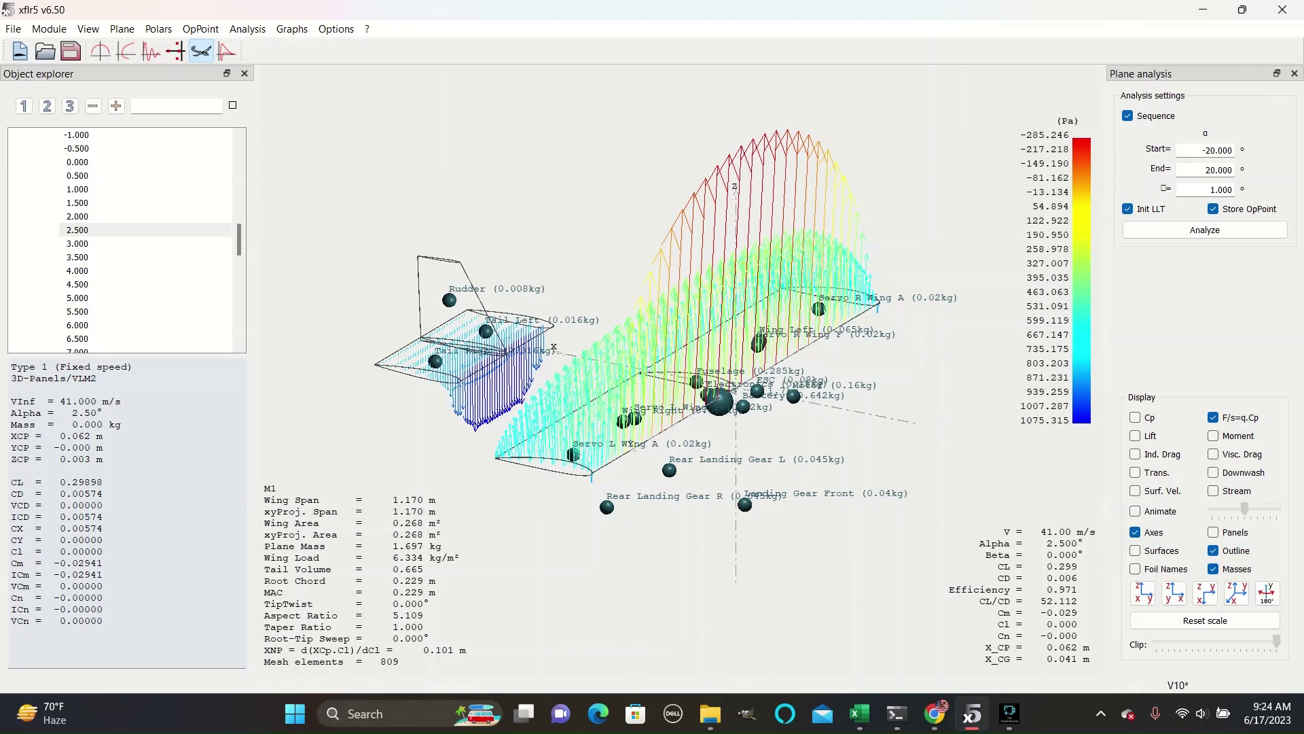
Expand M1 TakeoffConfig and show the panel forces for its -6.500° operating point
{"action": "left_click_drag", "start_coordinate": [239, 240], "coordinate": [238, 320]}
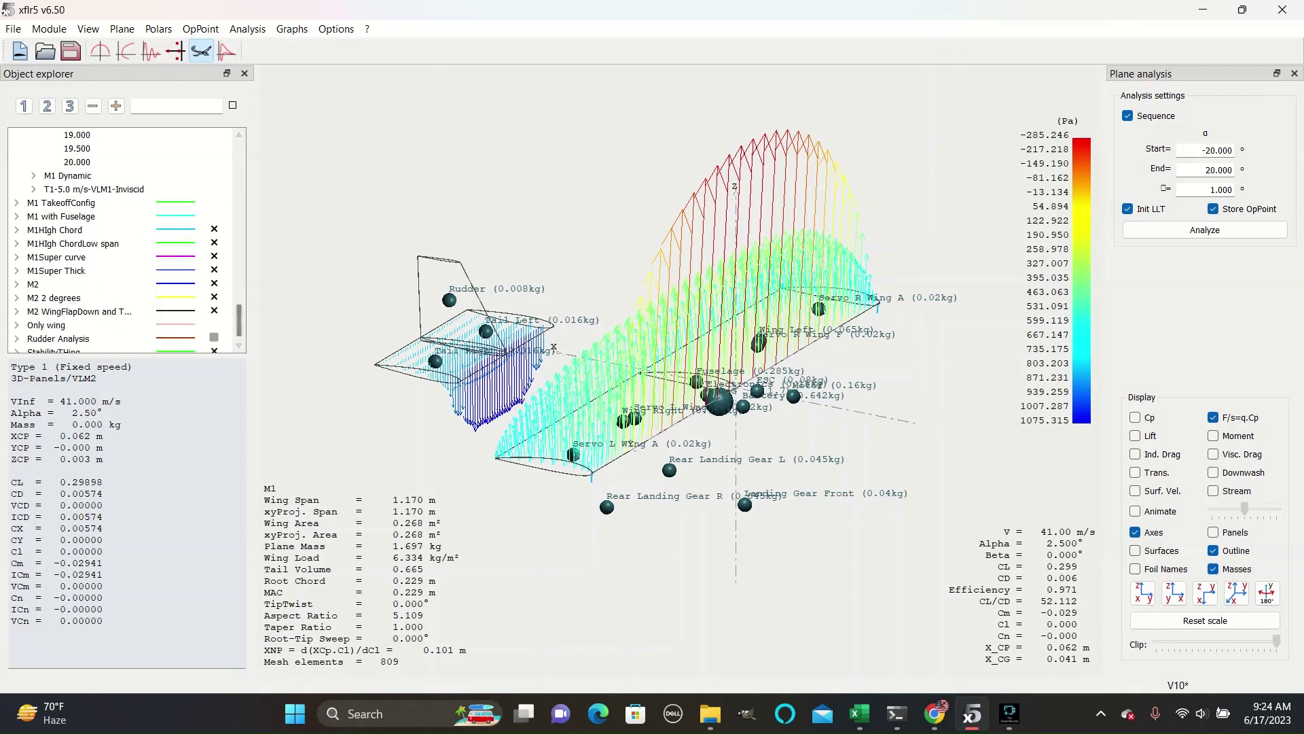
{"action": "left_click", "coordinate": [16, 202]}
{"action": "scroll", "coordinate": [126, 240], "scroll_direction": "down", "scroll_amount": 8}
{"action": "left_click", "coordinate": [106, 271]}
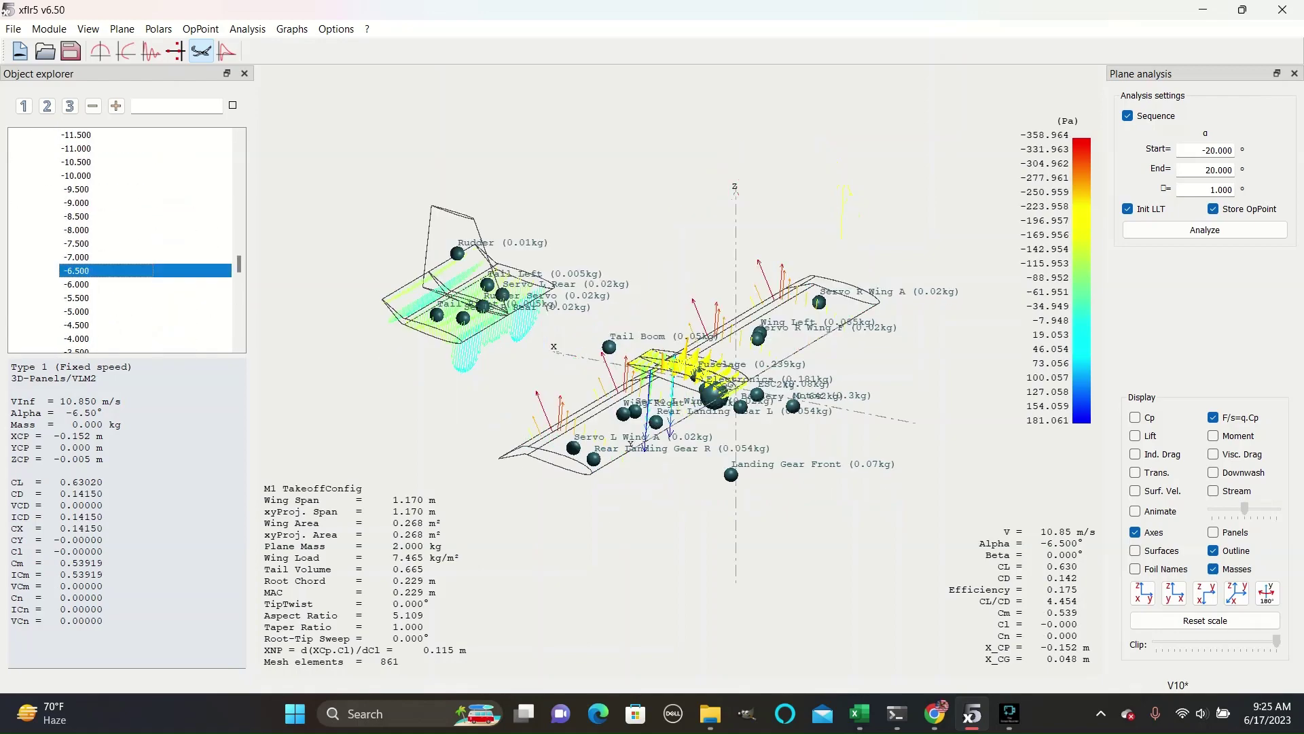
Follow the M1 TakeoffConfig panel forces from -6.500° up to the -1.000° operating point
{"action": "key", "text": "Down"}
{"action": "key", "text": "Down"}
{"action": "key", "text": "Down"}
{"action": "key", "text": "Down"}
{"action": "key", "text": "Down"}
{"action": "key", "text": "Down"}
{"action": "key", "text": "Down"}
{"action": "key", "text": "Down"}
{"action": "key", "text": "Down"}
{"action": "key", "text": "Down"}
{"action": "key", "text": "Down"}
Examine the panel forces along the M1 TakeoffConfig wing sections up close at -1.000°
{"action": "left_click_drag", "start_coordinate": [542, 446], "coordinate": [542, 446]}
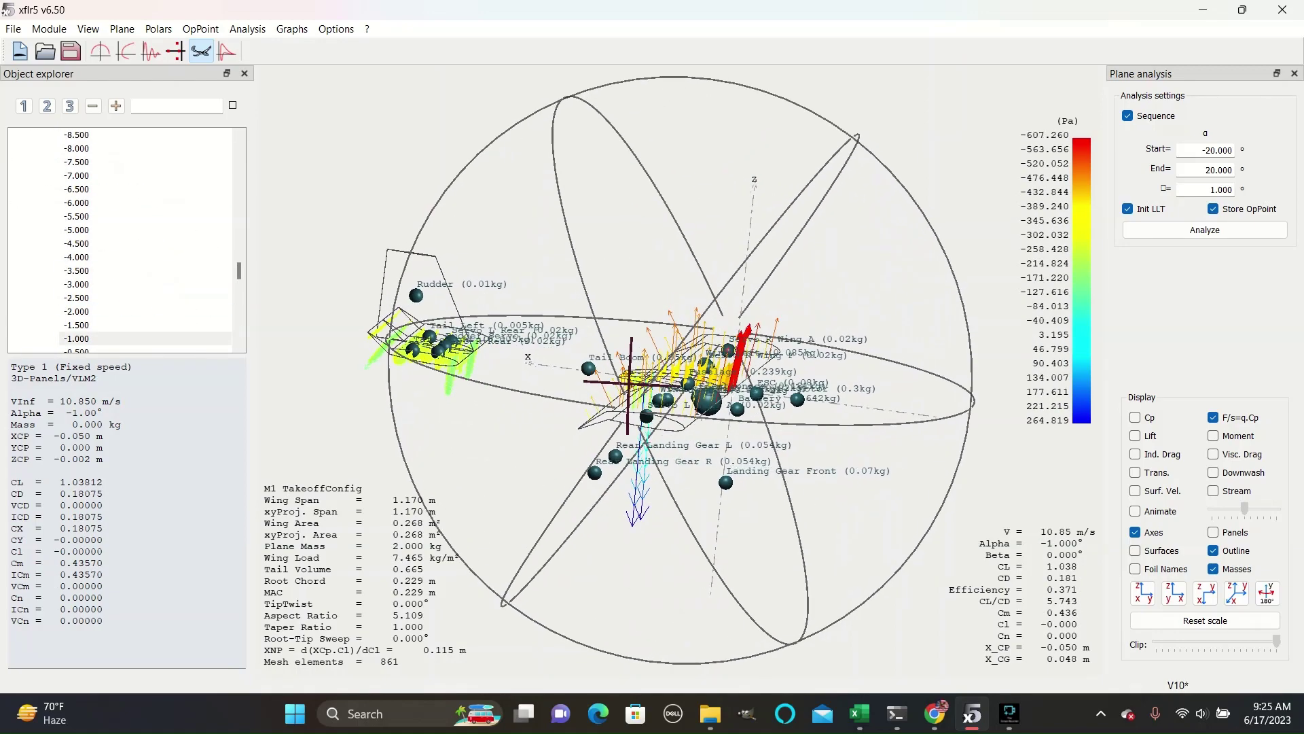
{"action": "middle_click_drag", "start_coordinate": [631, 384], "coordinate": [649, 372]}
{"action": "scroll", "coordinate": [649, 373], "scroll_direction": "up", "scroll_amount": 15}
{"action": "scroll", "coordinate": [649, 372], "scroll_direction": "down", "scroll_amount": 2}
{"action": "left_click_drag", "start_coordinate": [649, 372], "coordinate": [906, 273]}
{"action": "scroll", "coordinate": [680, 371], "scroll_direction": "down", "scroll_amount": 2}
{"action": "mouse_move", "coordinate": [514, 456]}
{"action": "middle_mouse_down"}
{"action": "mouse_move", "coordinate": [591, 445]}
{"action": "mouse_move", "coordinate": [567, 472]}
{"action": "mouse_move", "coordinate": [564, 460]}
{"action": "middle_mouse_up"}
{"action": "left_click_drag", "start_coordinate": [564, 462], "coordinate": [563, 461]}
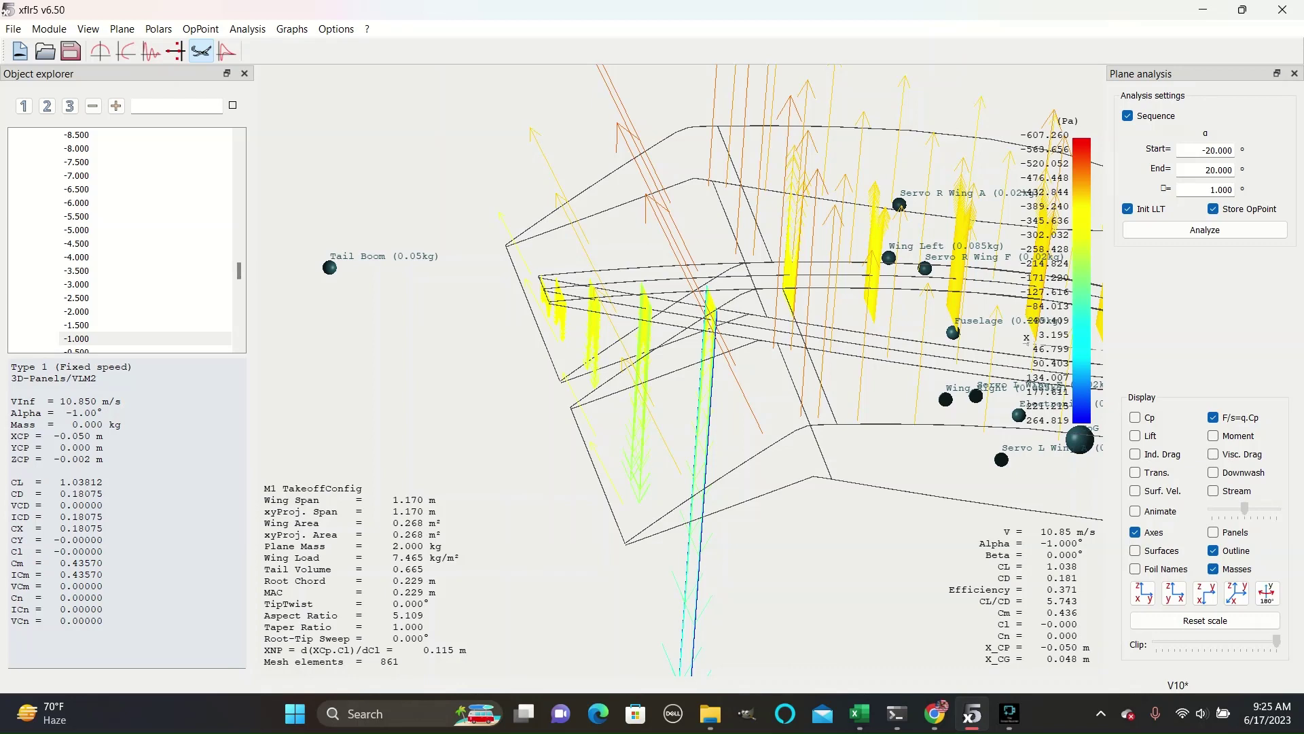
Examine the -1.000° panel forces around the fuselage and centre wing section from the front of the plane
{"action": "left_click_drag", "start_coordinate": [904, 407], "coordinate": [806, 344]}
{"action": "middle_click_drag", "start_coordinate": [806, 343], "coordinate": [669, 272]}
{"action": "scroll", "coordinate": [681, 370], "scroll_direction": "up", "scroll_amount": 10}
{"action": "middle_click_drag", "start_coordinate": [812, 200], "coordinate": [456, 285]}
{"action": "scroll", "coordinate": [681, 370], "scroll_direction": "up", "scroll_amount": 10}
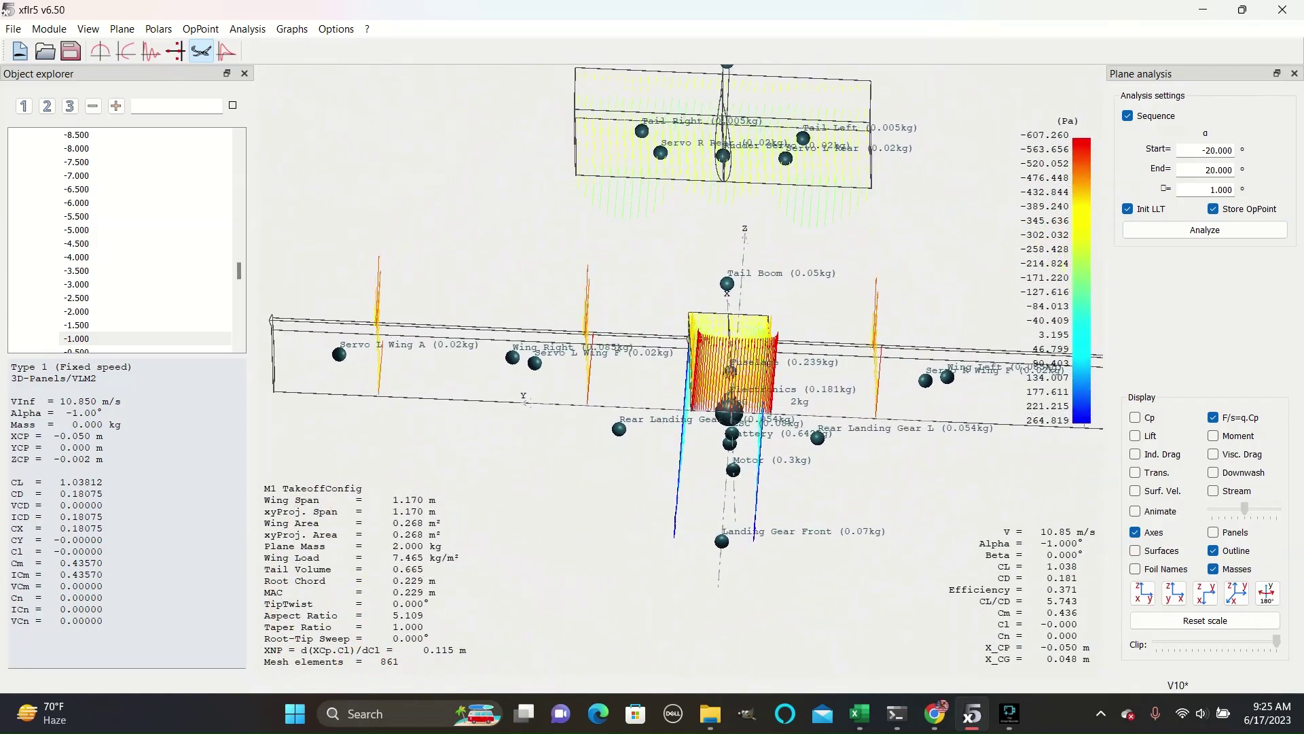
{"action": "mouse_move", "coordinate": [699, 350]}
{"action": "middle_mouse_down"}
{"action": "mouse_move", "coordinate": [597, 339]}
{"action": "mouse_move", "coordinate": [575, 360]}
{"action": "mouse_move", "coordinate": [584, 428]}
{"action": "mouse_move", "coordinate": [628, 337]}
{"action": "middle_mouse_up"}
{"action": "scroll", "coordinate": [627, 337], "scroll_direction": "down", "scroll_amount": 8}
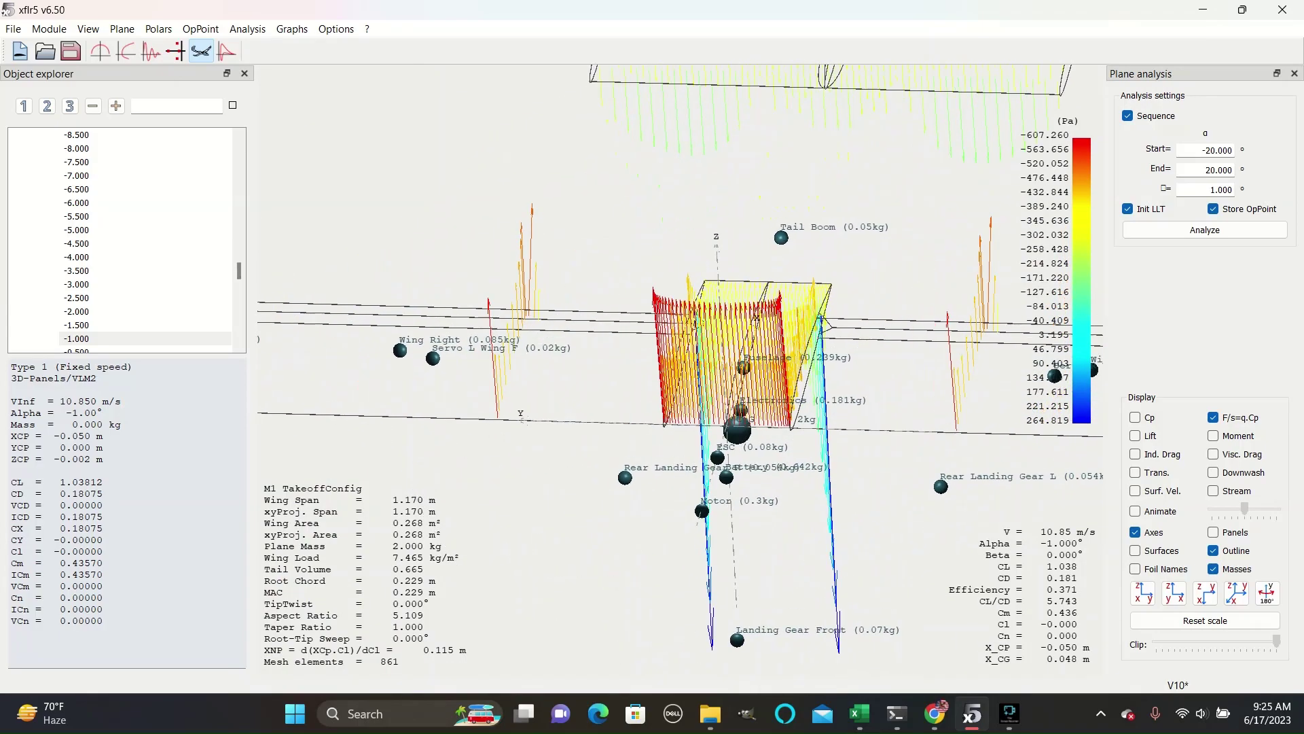
Return to the M1 Cruise polar and follow its panel forces from -16.500° to the -9.500° operating point
{"action": "left_click_drag", "start_coordinate": [239, 270], "coordinate": [238, 150]}
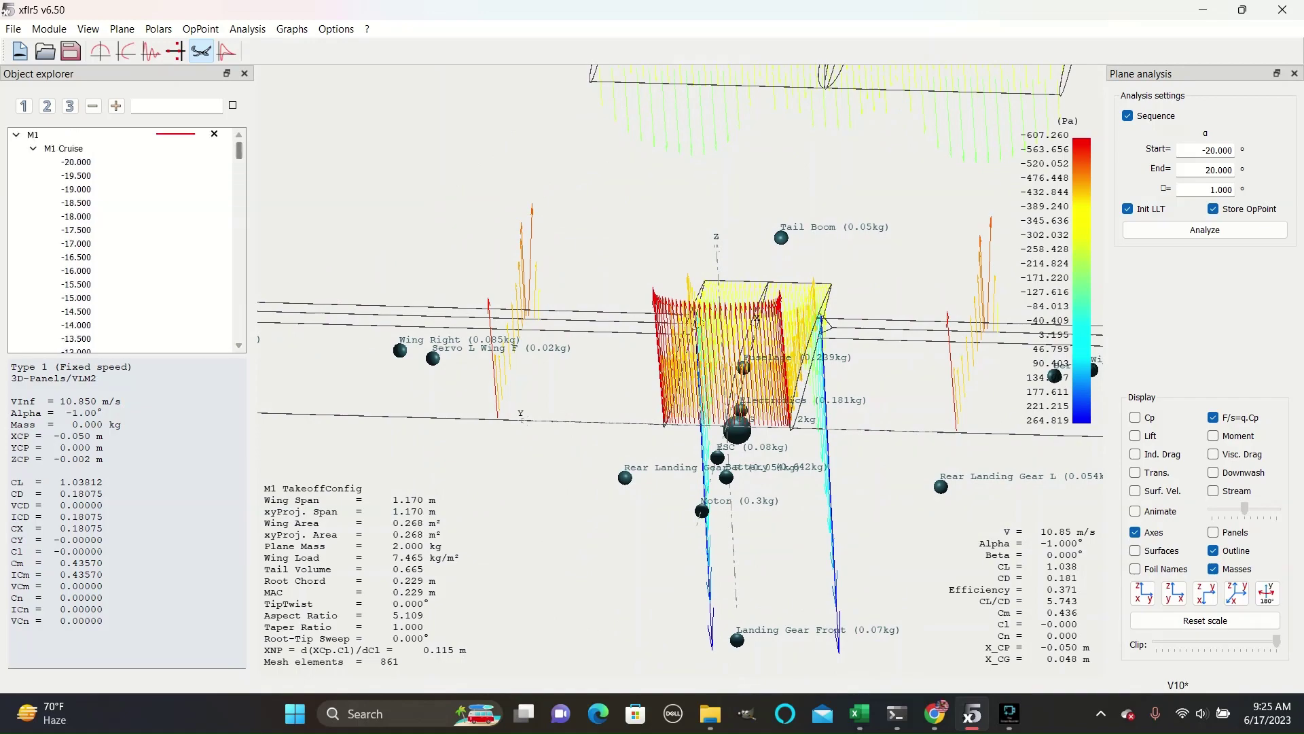
{"action": "scroll", "coordinate": [591, 367], "scroll_direction": "up", "scroll_amount": 7}
{"action": "middle_click_drag", "start_coordinate": [588, 357], "coordinate": [669, 460]}
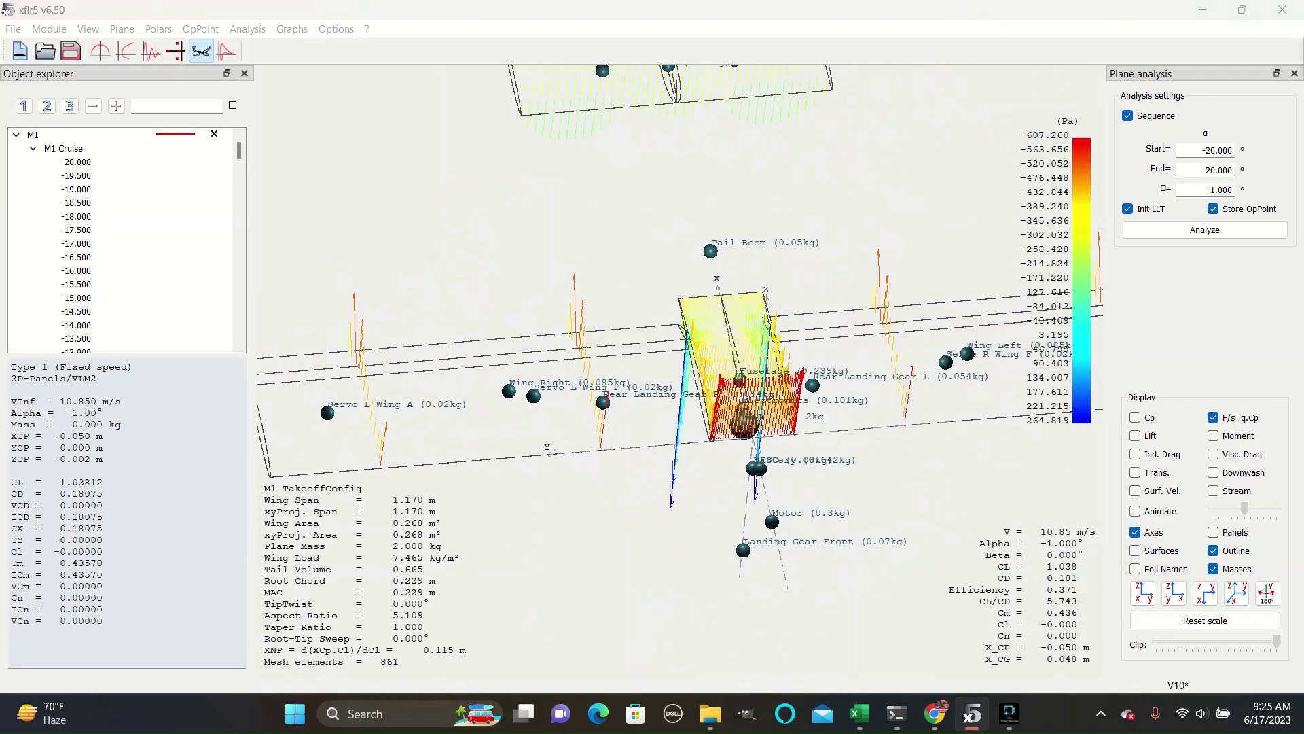
{"action": "left_click", "coordinate": [76, 257]}
{"action": "key", "text": "Down"}
{"action": "key", "text": "Down"}
{"action": "key", "text": "Down"}
{"action": "key", "text": "Down"}
{"action": "key", "text": "Down"}
{"action": "key", "text": "Down"}
{"action": "key", "text": "Down"}
{"action": "key", "text": "Down"}
{"action": "key", "text": "Down"}
{"action": "key", "text": "Down"}
{"action": "key", "text": "Down"}
{"action": "key", "text": "Down"}
{"action": "key", "text": "Down"}
{"action": "key", "text": "Down"}
{"action": "scroll", "coordinate": [679, 370], "scroll_direction": "up", "scroll_amount": 7}
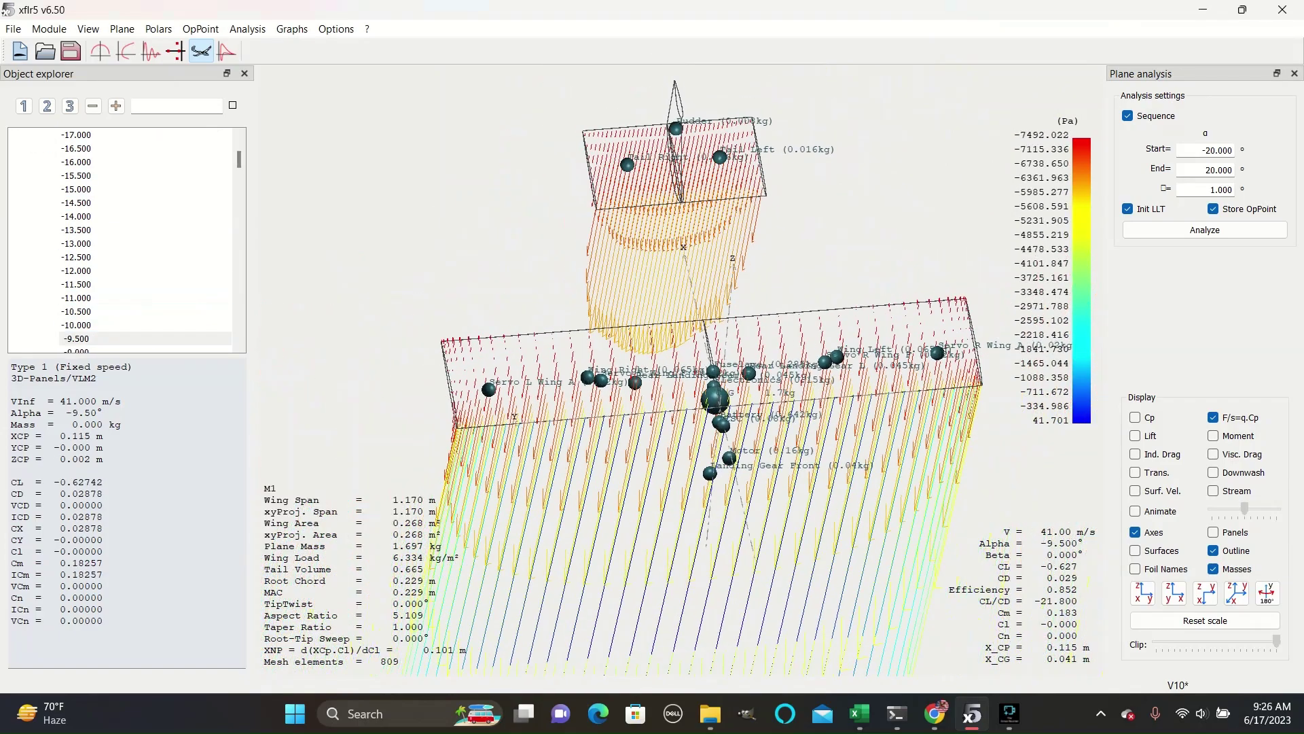
{"action": "left_click_drag", "start_coordinate": [686, 441], "coordinate": [887, 204]}
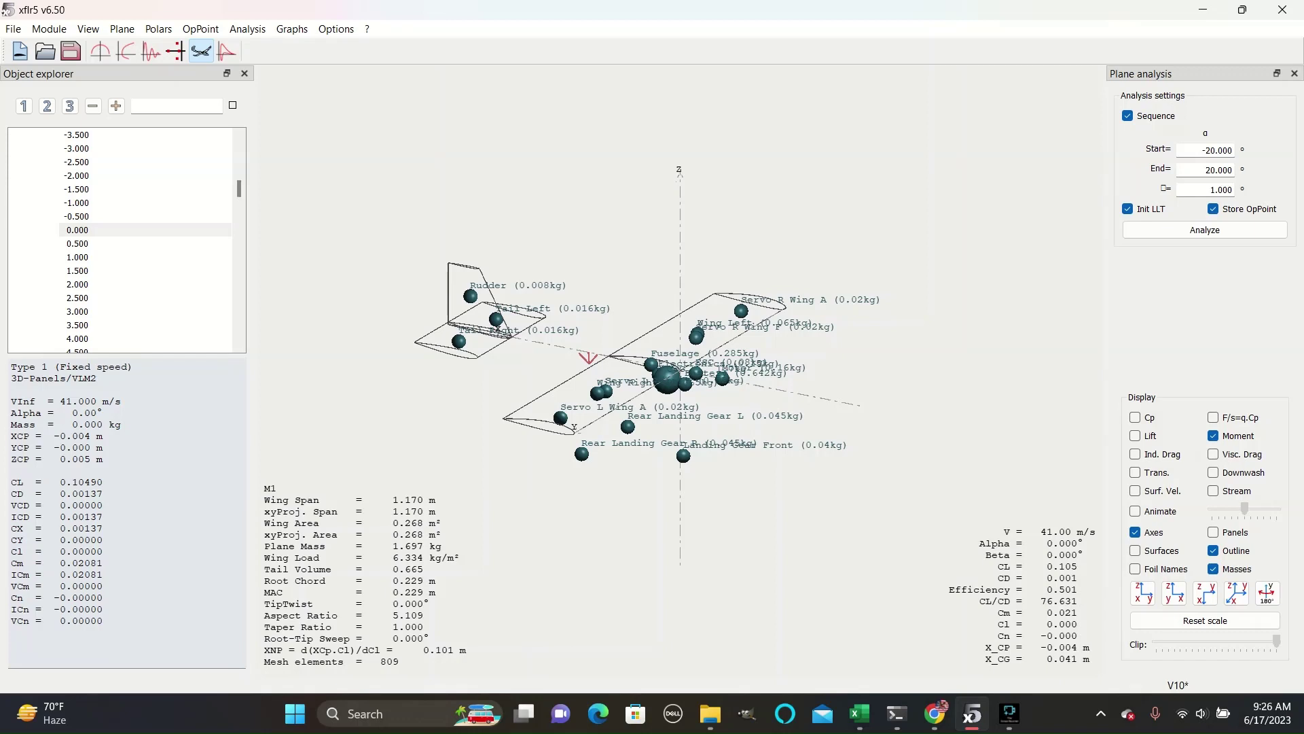
Follow the pitching moment arrow of M1 Cruise from 0.000° up to the 3.500° operating point
{"action": "key", "text": "Down"}
{"action": "key", "text": "Down"}
{"action": "key", "text": "Down"}
{"action": "key", "text": "Down"}
{"action": "key", "text": "Down"}
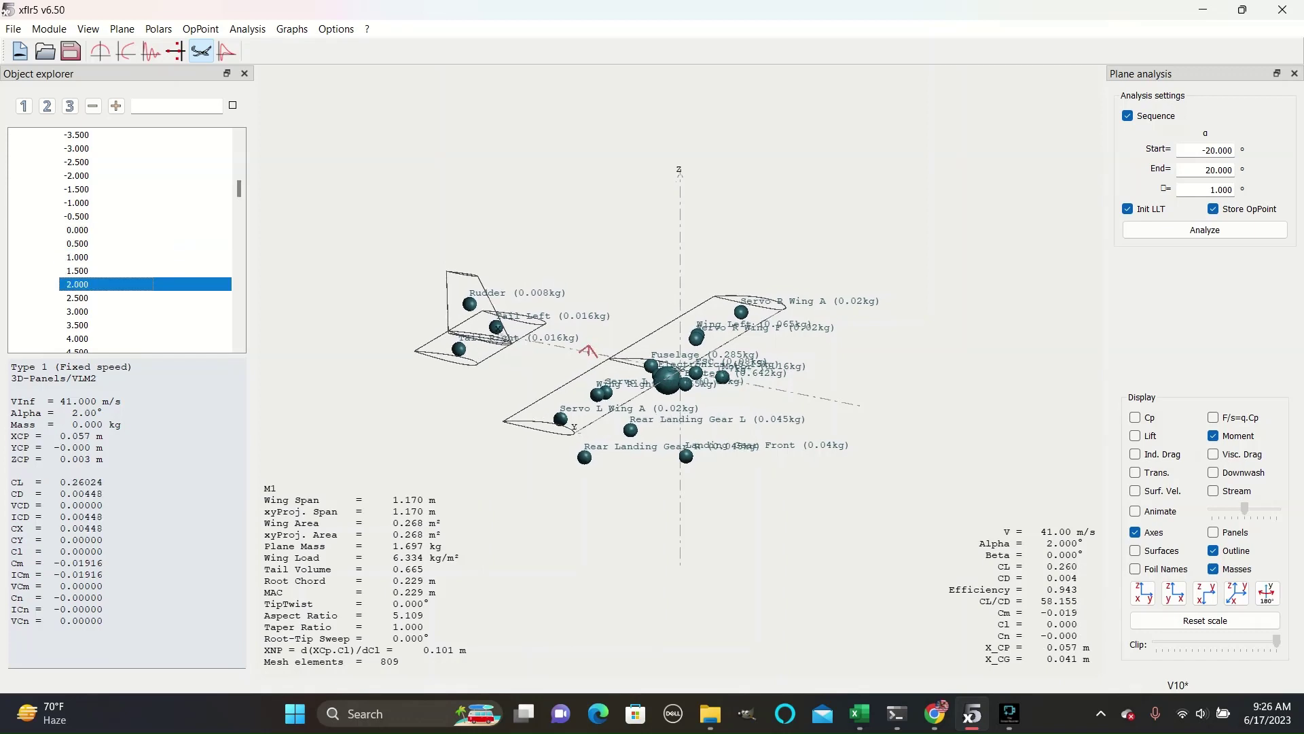
{"action": "key", "text": "Down"}
{"action": "key", "text": "Down"}
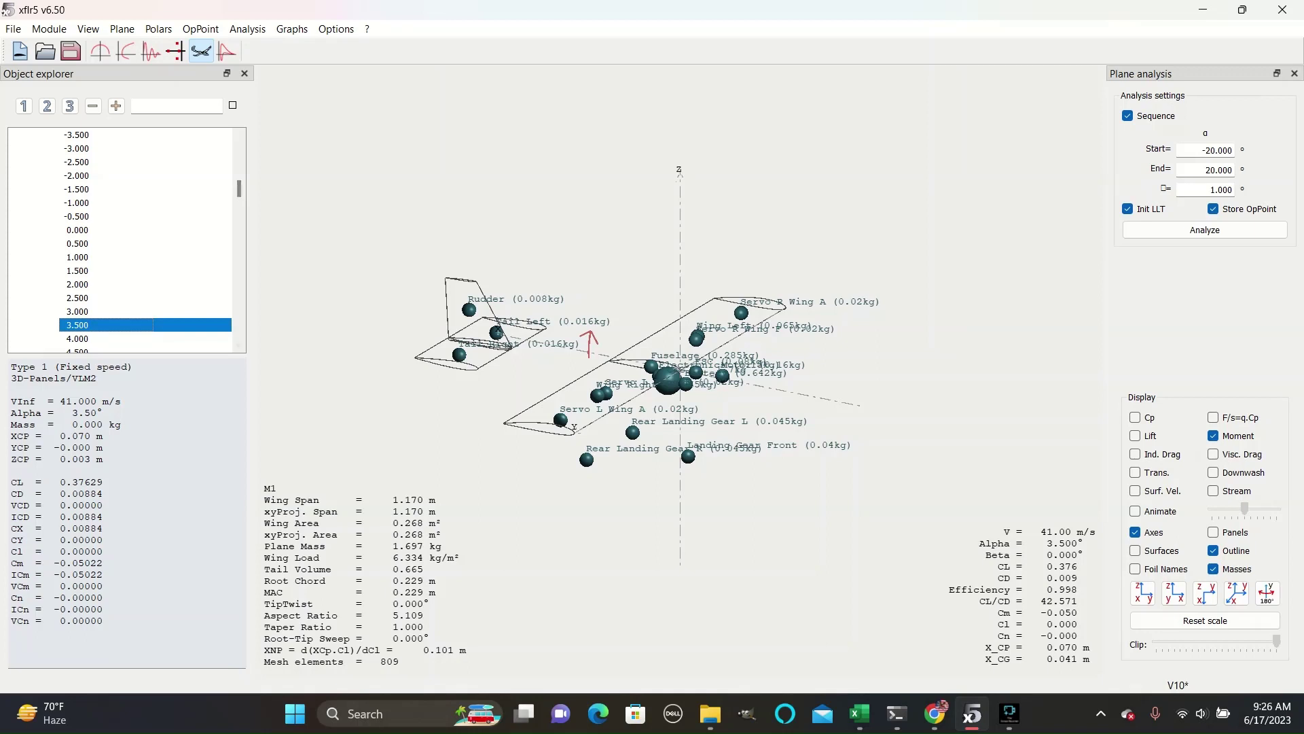
Examine the moment arrow between the wing and tail up close at the 3.500° operating point
{"action": "scroll", "coordinate": [122, 238], "scroll_direction": "down", "scroll_amount": 2}
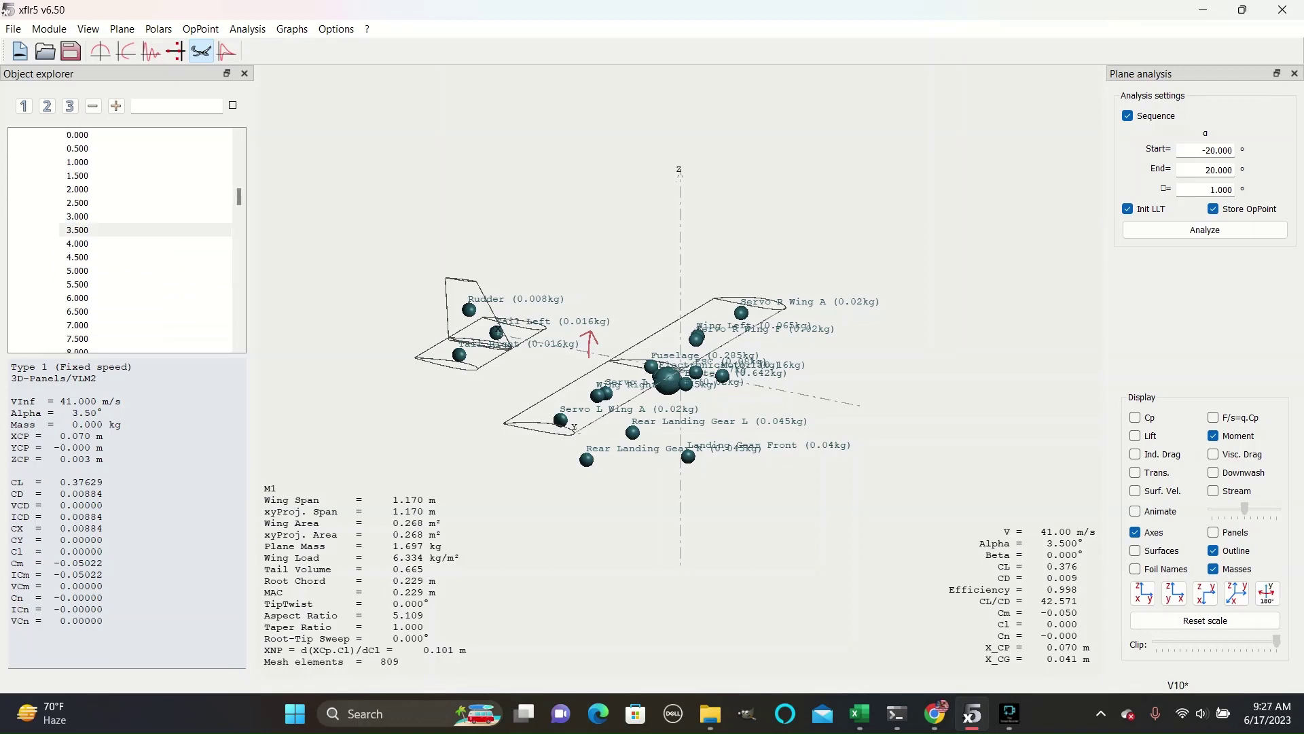
{"action": "scroll", "coordinate": [679, 370], "scroll_direction": "up", "scroll_amount": 6}
{"action": "left_click_drag", "start_coordinate": [680, 370], "coordinate": [795, 357]}
{"action": "scroll", "coordinate": [795, 356], "scroll_direction": "up", "scroll_amount": 2}
{"action": "scroll", "coordinate": [680, 369], "scroll_direction": "up", "scroll_amount": 3}
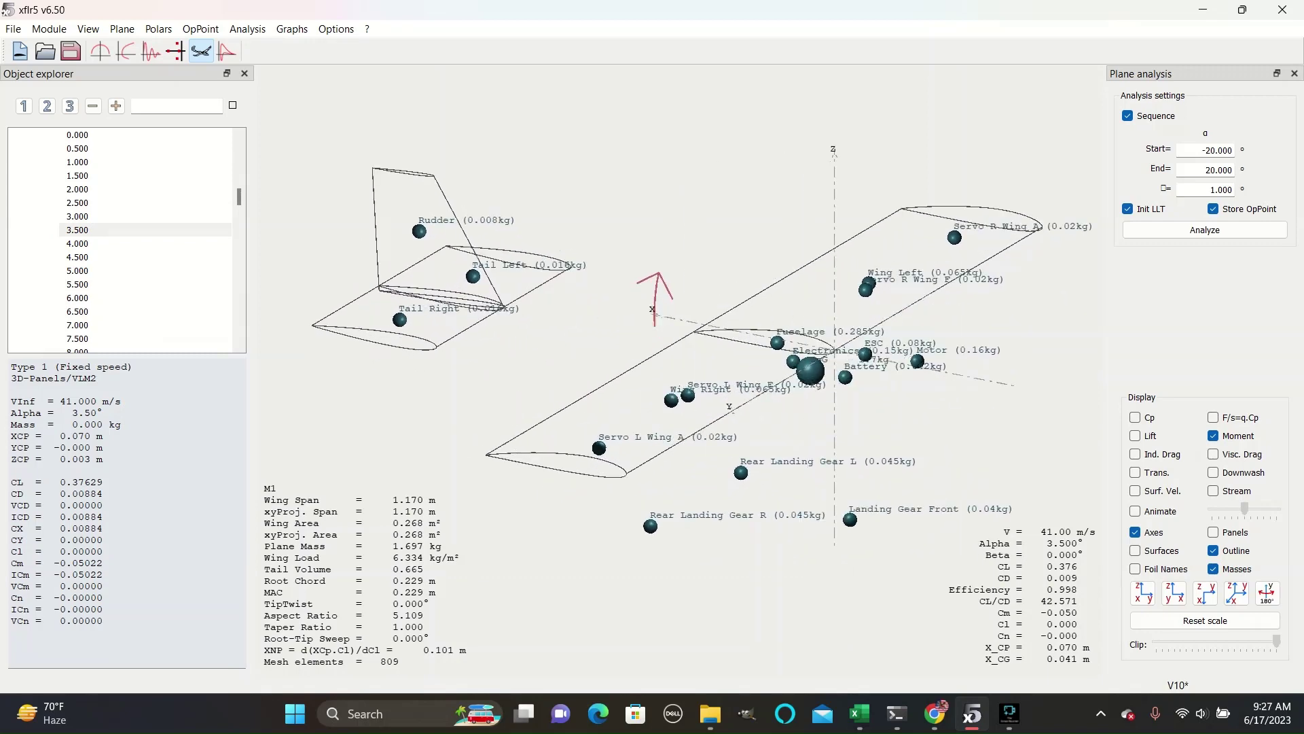
{"action": "middle_click_drag", "start_coordinate": [810, 377], "coordinate": [920, 291]}
{"action": "left_click_drag", "start_coordinate": [918, 289], "coordinate": [917, 288]}
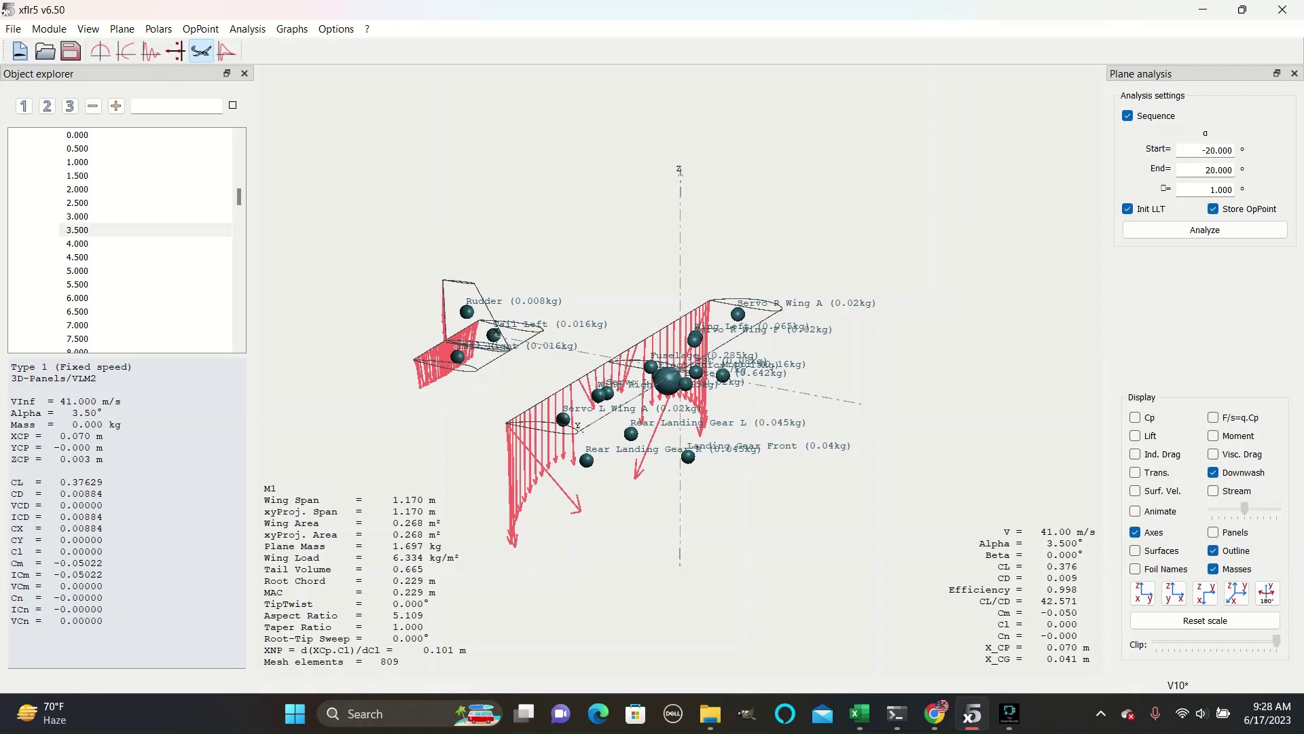
Show the M1 Cruise downwash from -18.500° to -17.500°, briefly overlaying the lift
{"action": "left_click_drag", "start_coordinate": [239, 196], "coordinate": [238, 146]}
{"action": "left_click", "coordinate": [175, 203]}
{"action": "key", "text": "Down"}
{"action": "key", "text": "Down"}
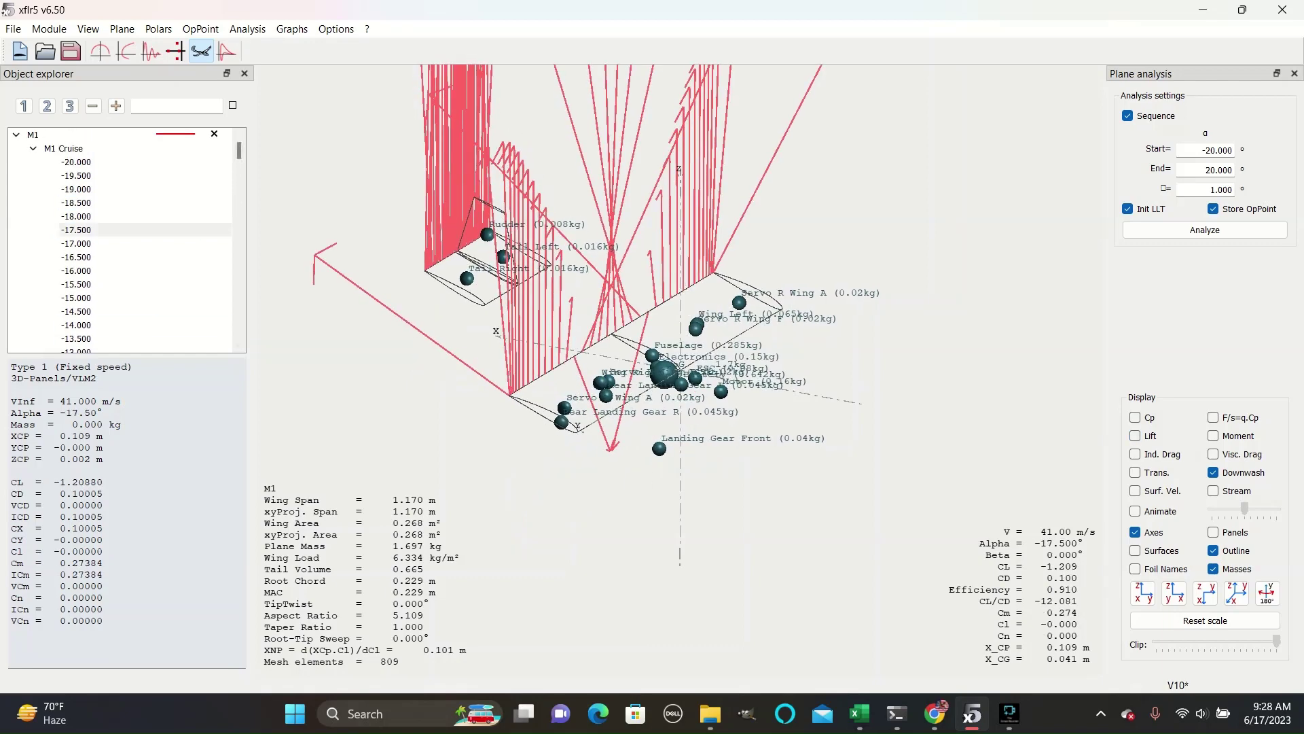
{"action": "left_click", "coordinate": [1134, 436]}
{"action": "left_click", "coordinate": [1135, 436]}
Compare the M1 Cruise downwash at the 14.000° and 12.000° operating points
{"action": "left_click_drag", "start_coordinate": [239, 150], "coordinate": [239, 227]}
{"action": "scroll", "coordinate": [123, 238], "scroll_direction": "up", "scroll_amount": 2}
{"action": "left_click", "coordinate": [145, 216]}
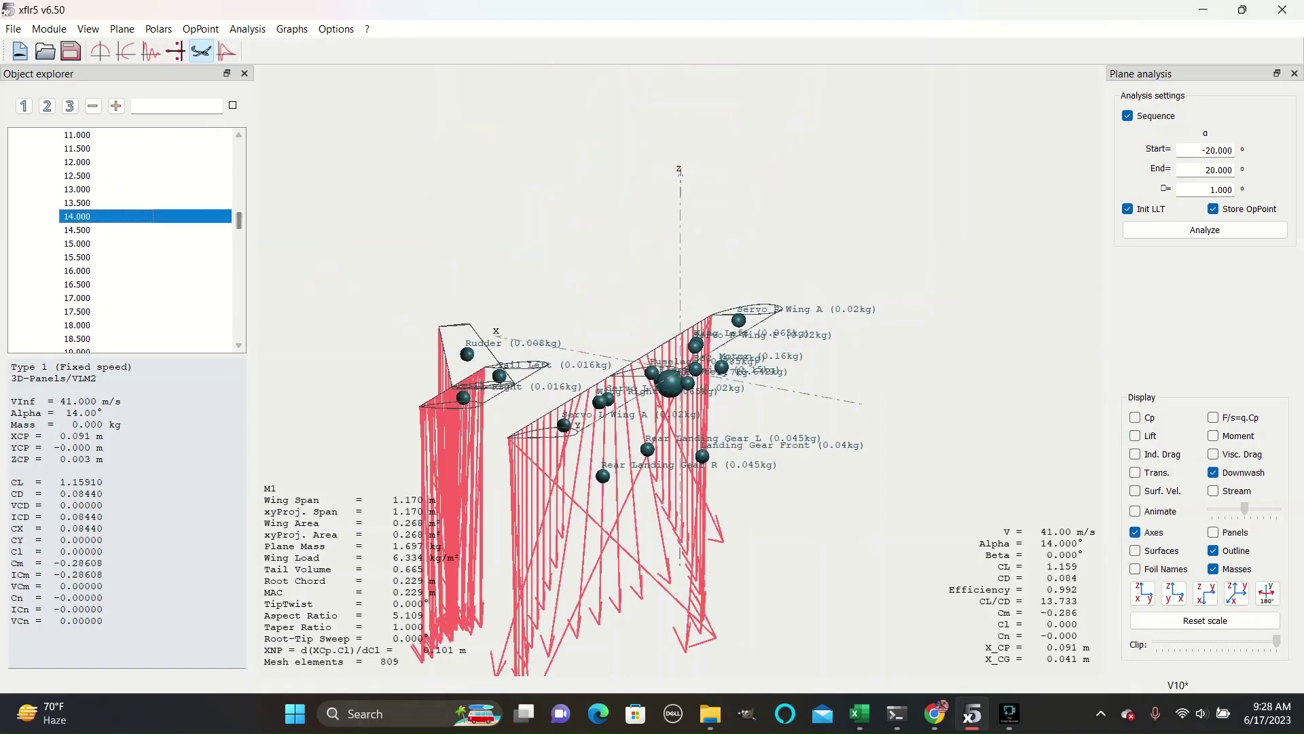
{"action": "left_click", "coordinate": [146, 161]}
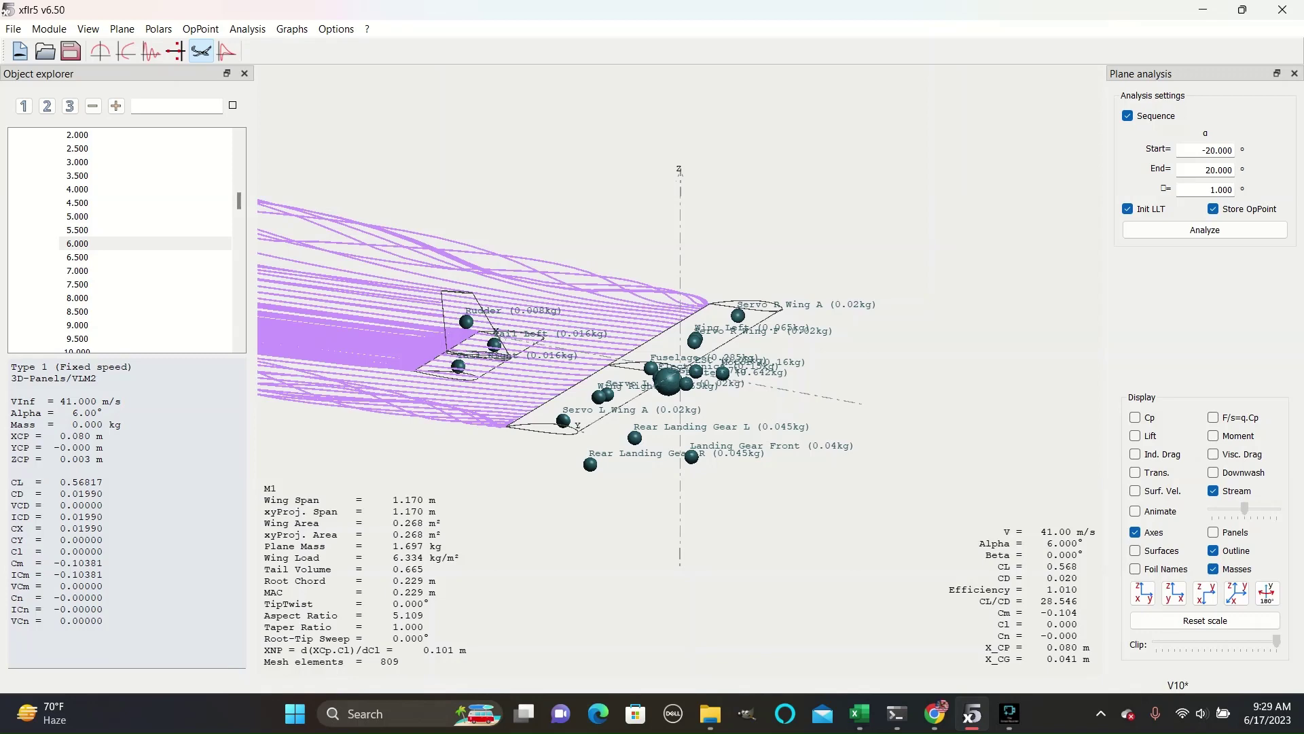
Show the M1 streamlines at the 1.500° operating point and examine them from several angles around the plane
{"action": "left_click_drag", "start_coordinate": [680, 381], "coordinate": [831, 392]}
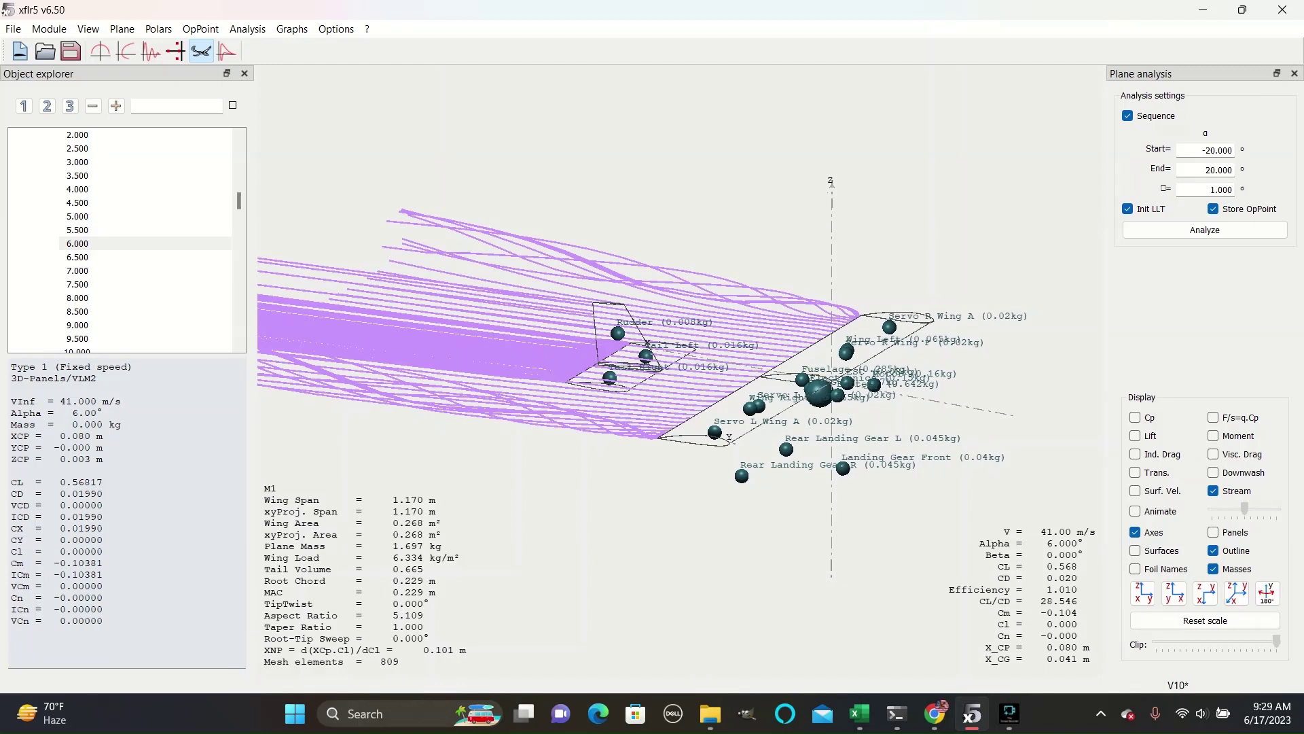
{"action": "left_click_drag", "start_coordinate": [239, 201], "coordinate": [239, 192]}
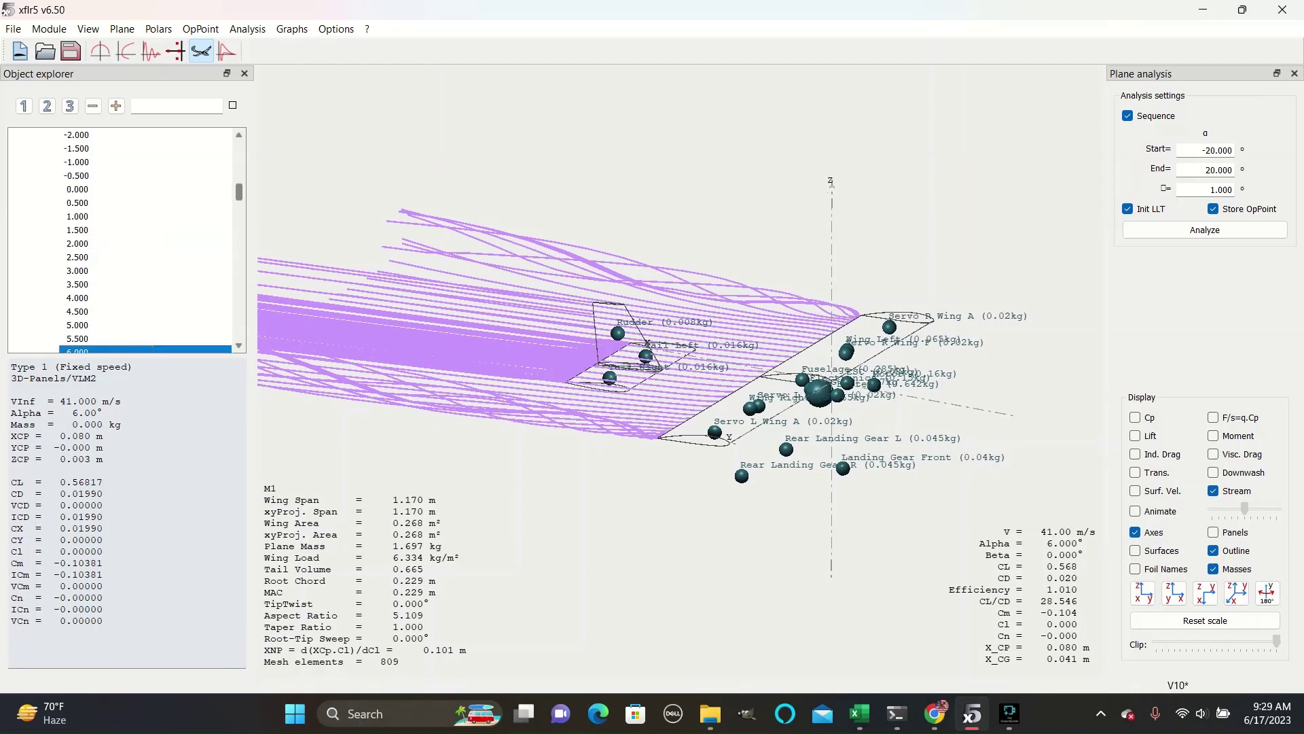
{"action": "left_click", "coordinate": [77, 230]}
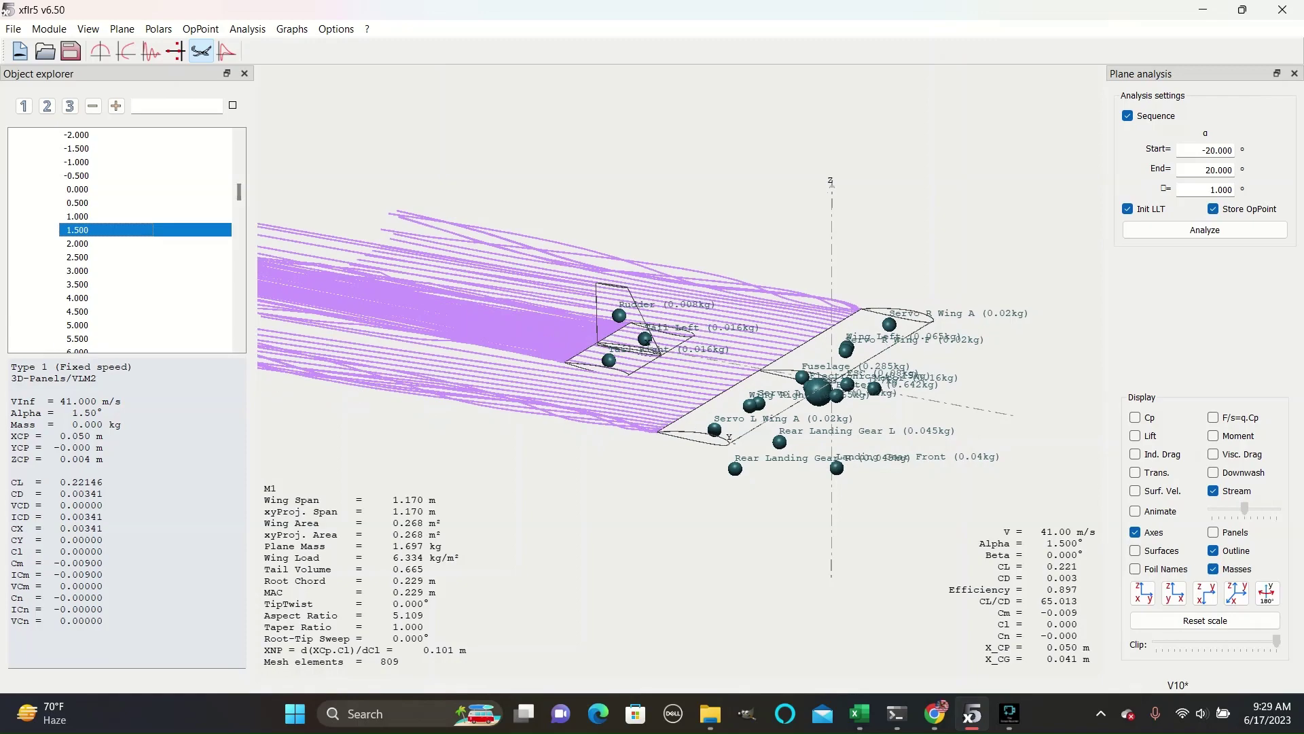
{"action": "left_click_drag", "start_coordinate": [704, 496], "coordinate": [809, 418]}
{"action": "left_click_drag", "start_coordinate": [571, 400], "coordinate": [610, 440]}
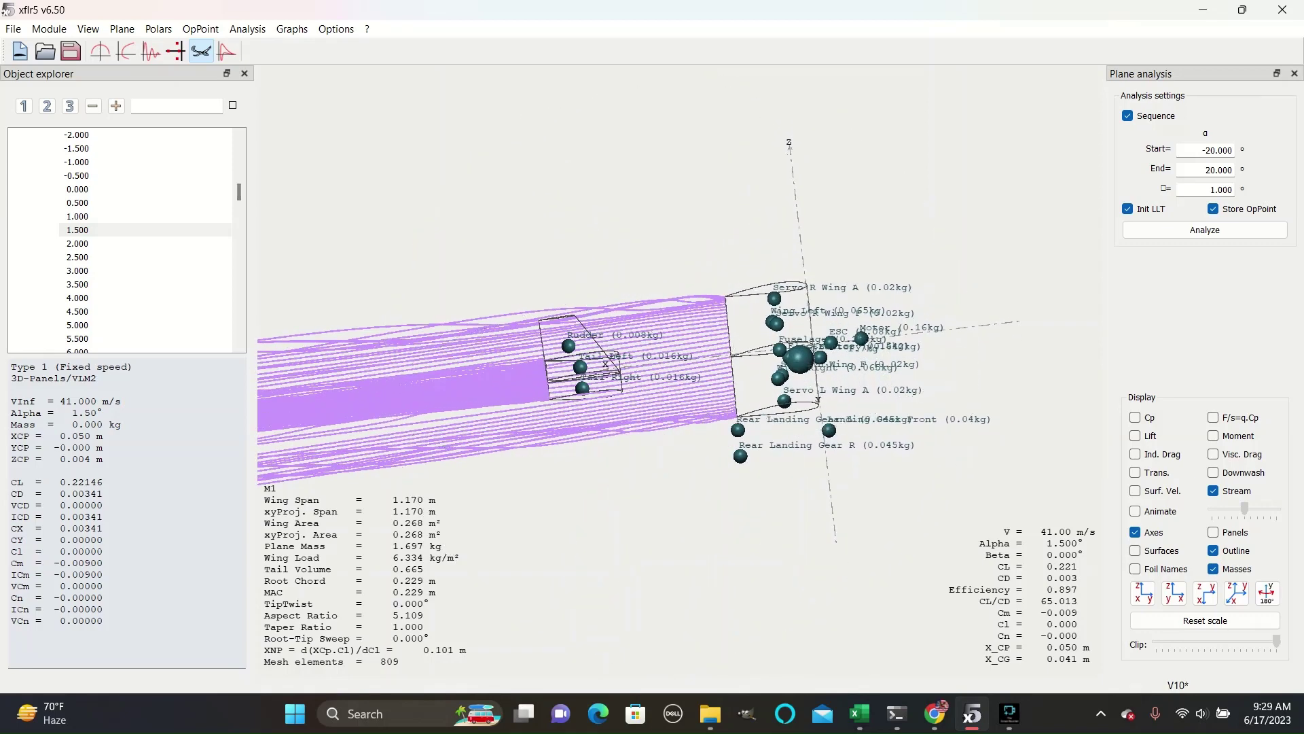
Inspect the full length of the wing and tail streamlines at 1.500° in the top view
{"action": "left_click", "coordinate": [1174, 592]}
{"action": "left_click", "coordinate": [1236, 593]}
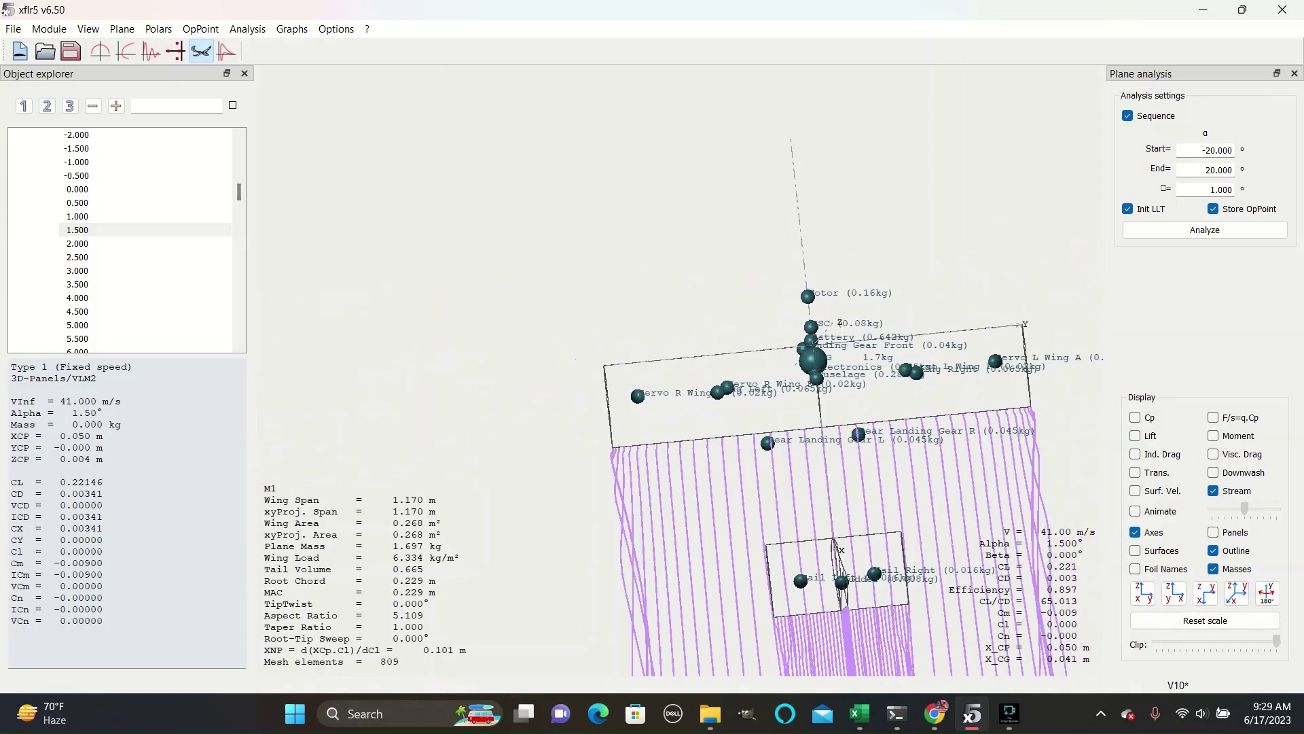
{"action": "left_click_drag", "start_coordinate": [689, 475], "coordinate": [598, 214]}
{"action": "scroll", "coordinate": [670, 327], "scroll_direction": "down", "scroll_amount": 7}
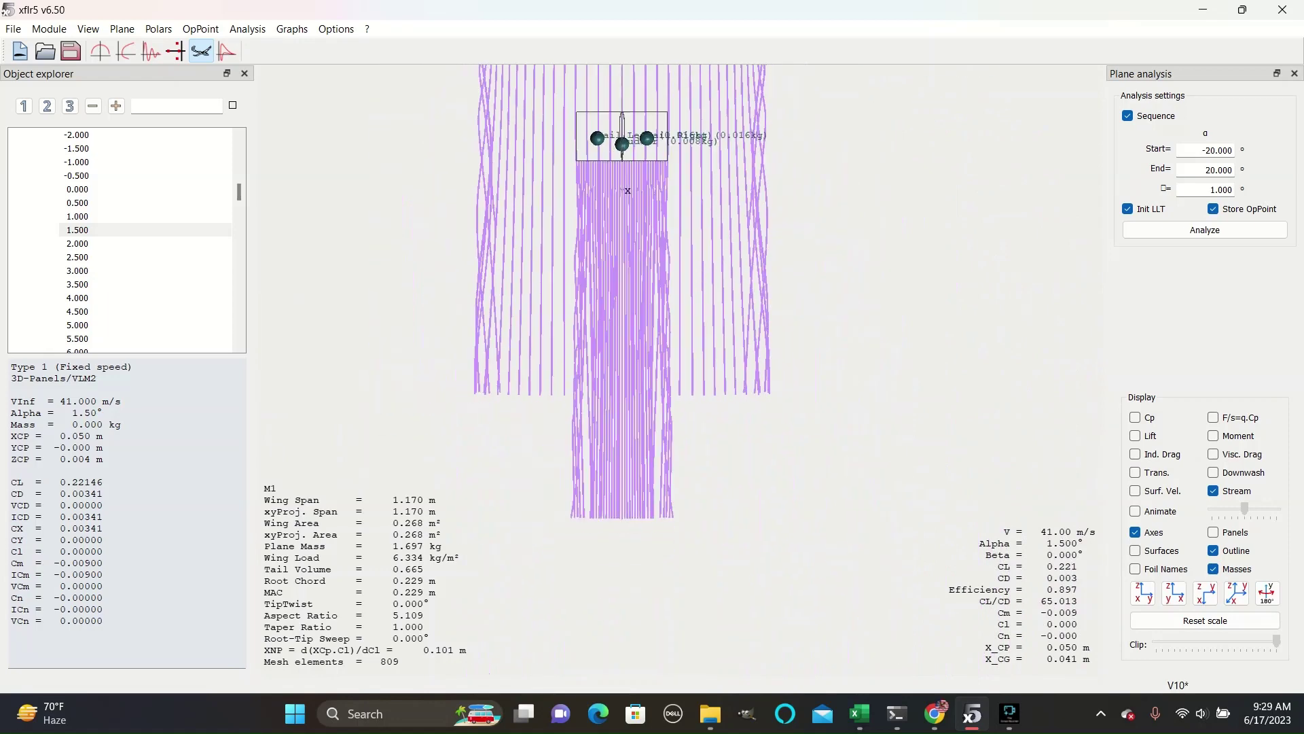
Examine the wingtip vortex near Servo R Wing A at 1.500° up close, looking along the fuselage axis
{"action": "left_click", "coordinate": [1143, 592]}
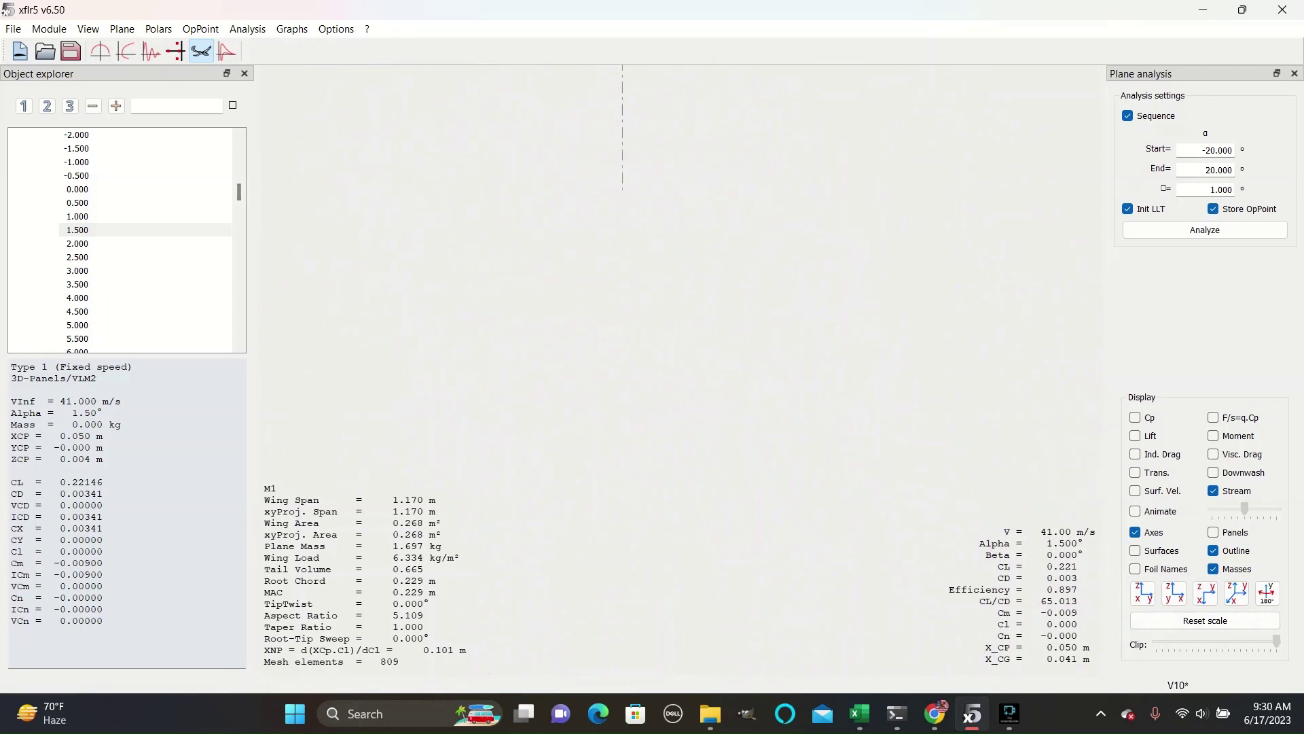
{"action": "scroll", "coordinate": [682, 369], "scroll_direction": "up", "scroll_amount": 5}
{"action": "left_click_drag", "start_coordinate": [836, 305], "coordinate": [456, 388]}
{"action": "scroll", "coordinate": [681, 353], "scroll_direction": "up", "scroll_amount": 15}
{"action": "scroll", "coordinate": [682, 353], "scroll_direction": "up", "scroll_amount": 5}
{"action": "scroll", "coordinate": [681, 354], "scroll_direction": "down", "scroll_amount": 7}
{"action": "left_click_drag", "start_coordinate": [682, 305], "coordinate": [631, 421]}
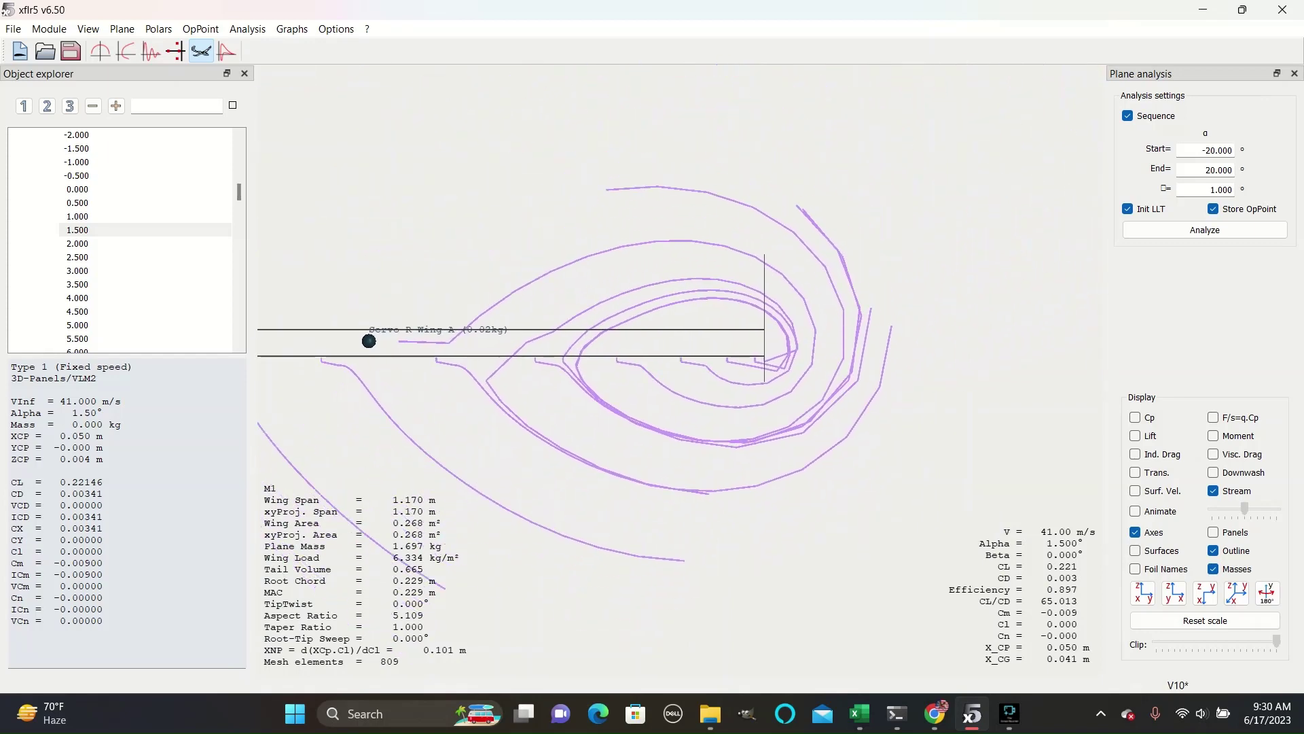
{"action": "scroll", "coordinate": [681, 371], "scroll_direction": "down", "scroll_amount": 5}
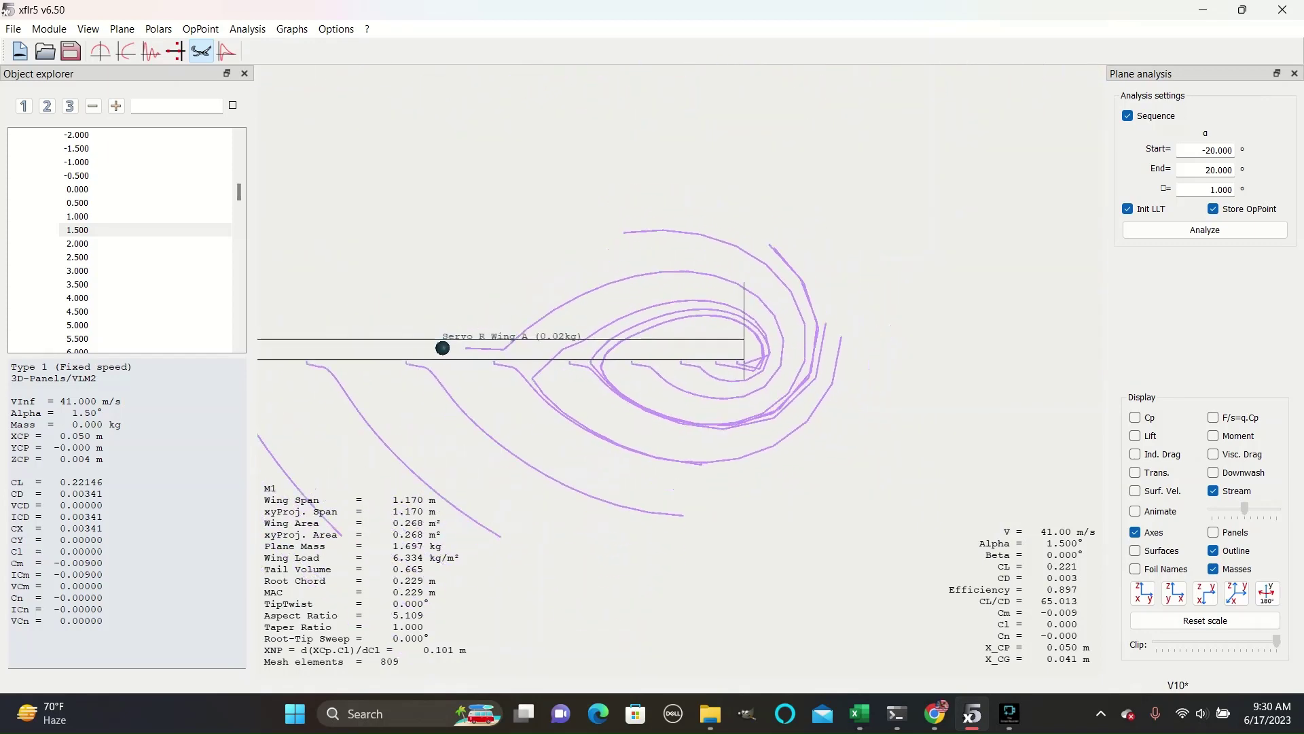
Follow the wingtip vortex through the operating points from 1.500° up to 8.000°
{"action": "left_click_drag", "start_coordinate": [238, 191], "coordinate": [239, 195]}
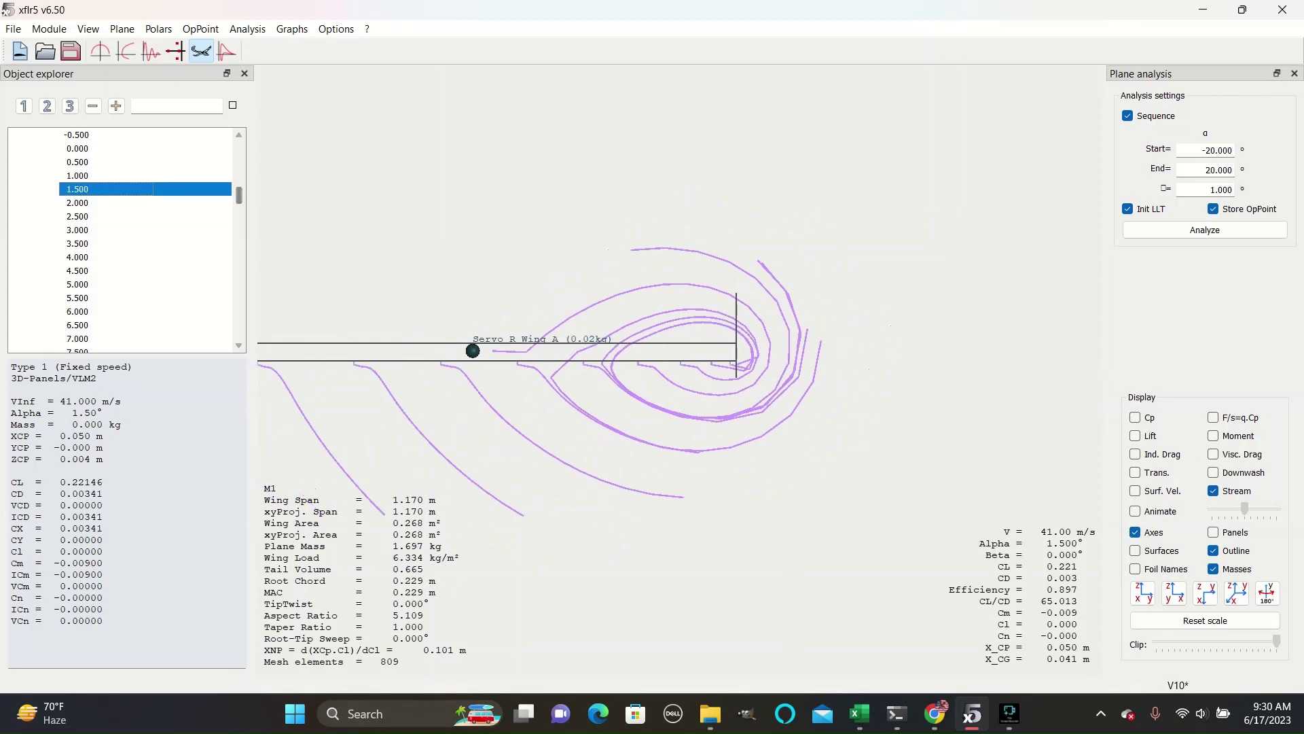
{"action": "key", "text": "Down"}
{"action": "key", "text": "Down"}
{"action": "key", "text": "Down"}
{"action": "key", "text": "Down"}
{"action": "key", "text": "Down"}
{"action": "key", "text": "Down"}
{"action": "key", "text": "Down"}
{"action": "key", "text": "Down"}
{"action": "key", "text": "Down"}
{"action": "key", "text": "Down"}
{"action": "key", "text": "Down"}
{"action": "key", "text": "Down"}
{"action": "key", "text": "Down"}
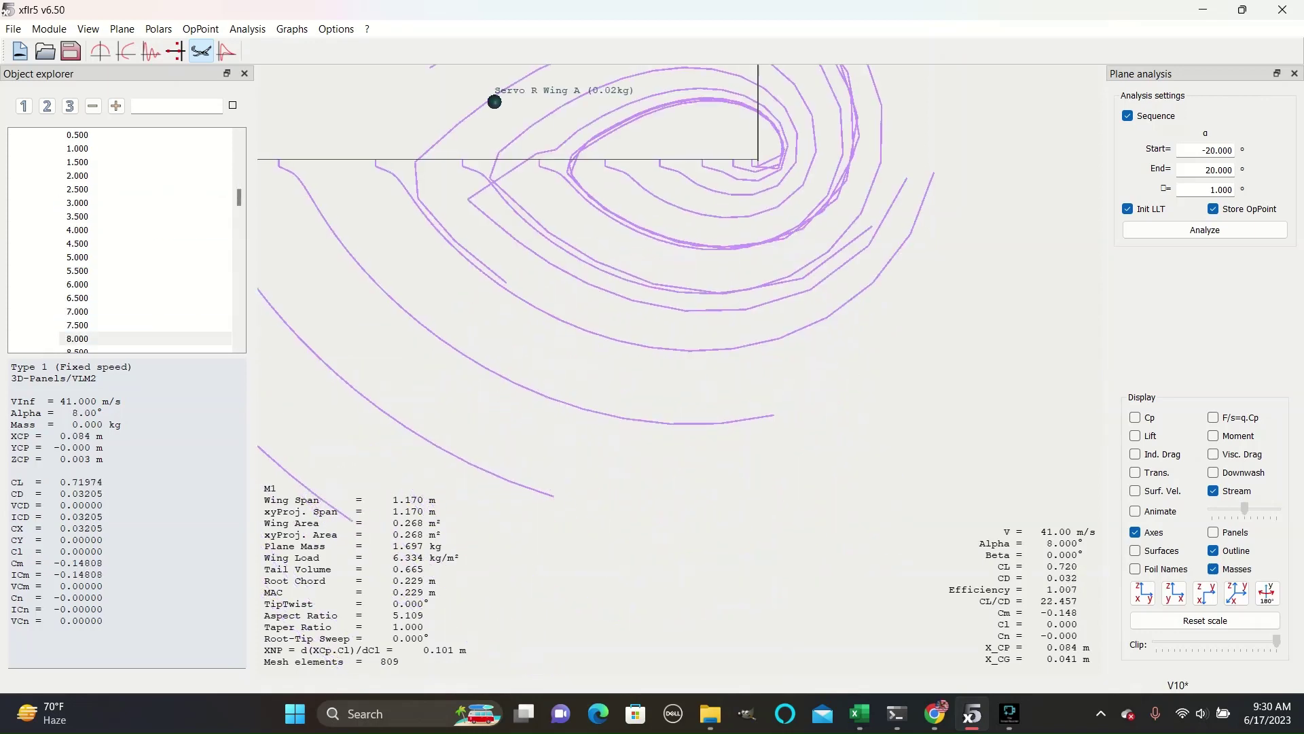
{"action": "left_click_drag", "start_coordinate": [682, 272], "coordinate": [666, 407]}
Compare the wingtip vortex at the 13.000° and -13.000° operating points
{"action": "left_click_drag", "start_coordinate": [238, 197], "coordinate": [239, 224]}
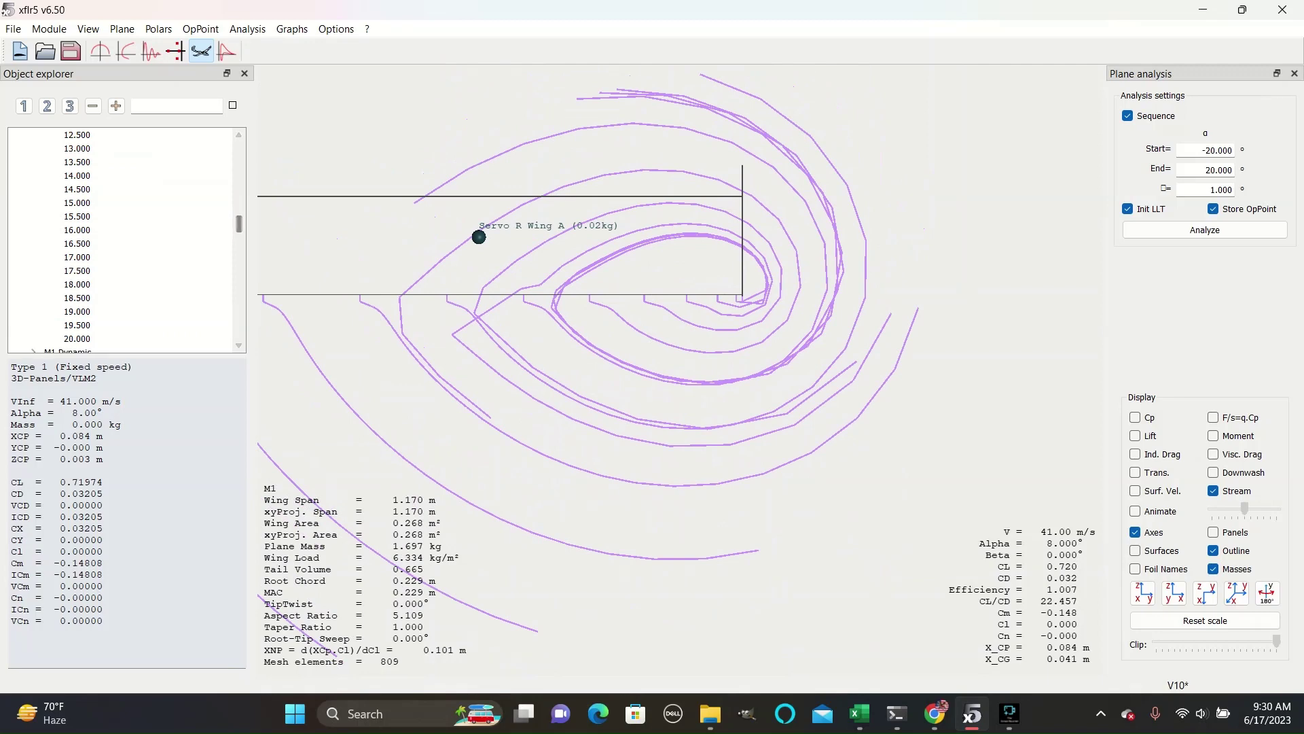
{"action": "left_click", "coordinate": [176, 148]}
{"action": "scroll", "coordinate": [125, 241], "scroll_direction": "up", "scroll_amount": 18}
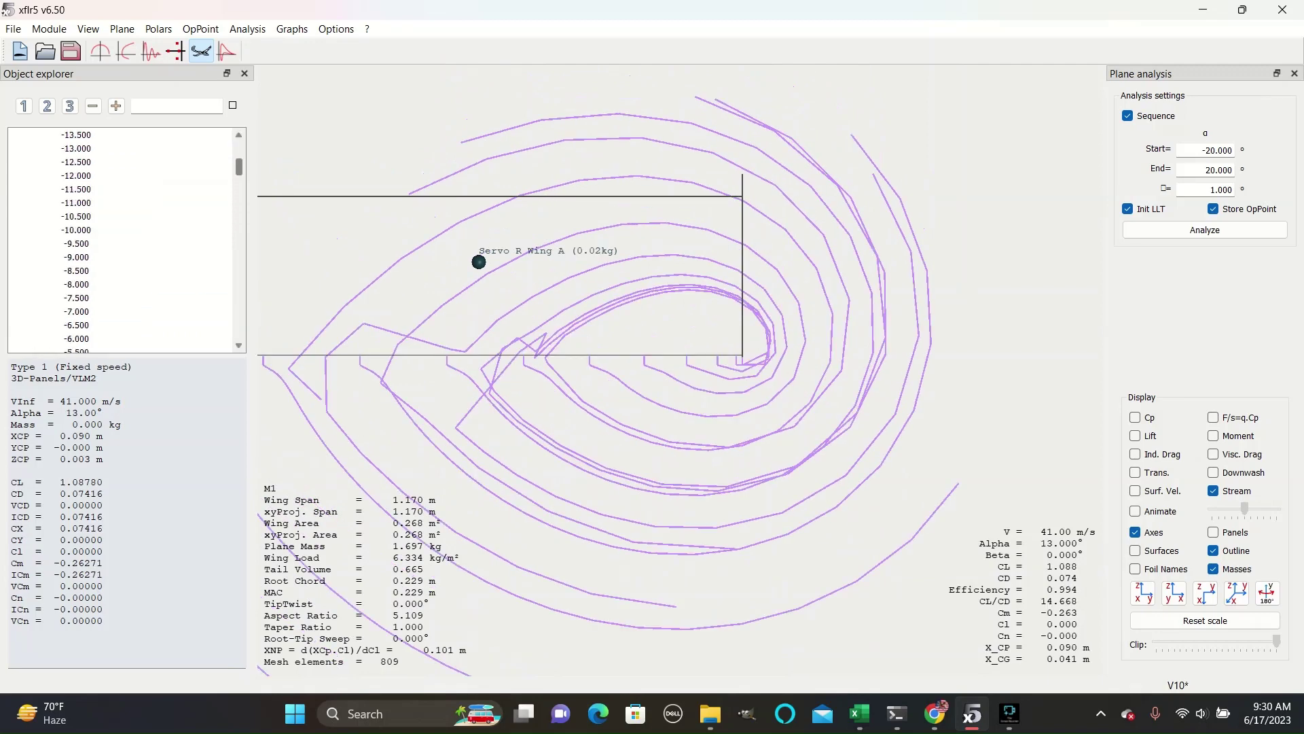
{"action": "left_click", "coordinate": [145, 189]}
{"action": "left_click_drag", "start_coordinate": [680, 170], "coordinate": [713, 488]}
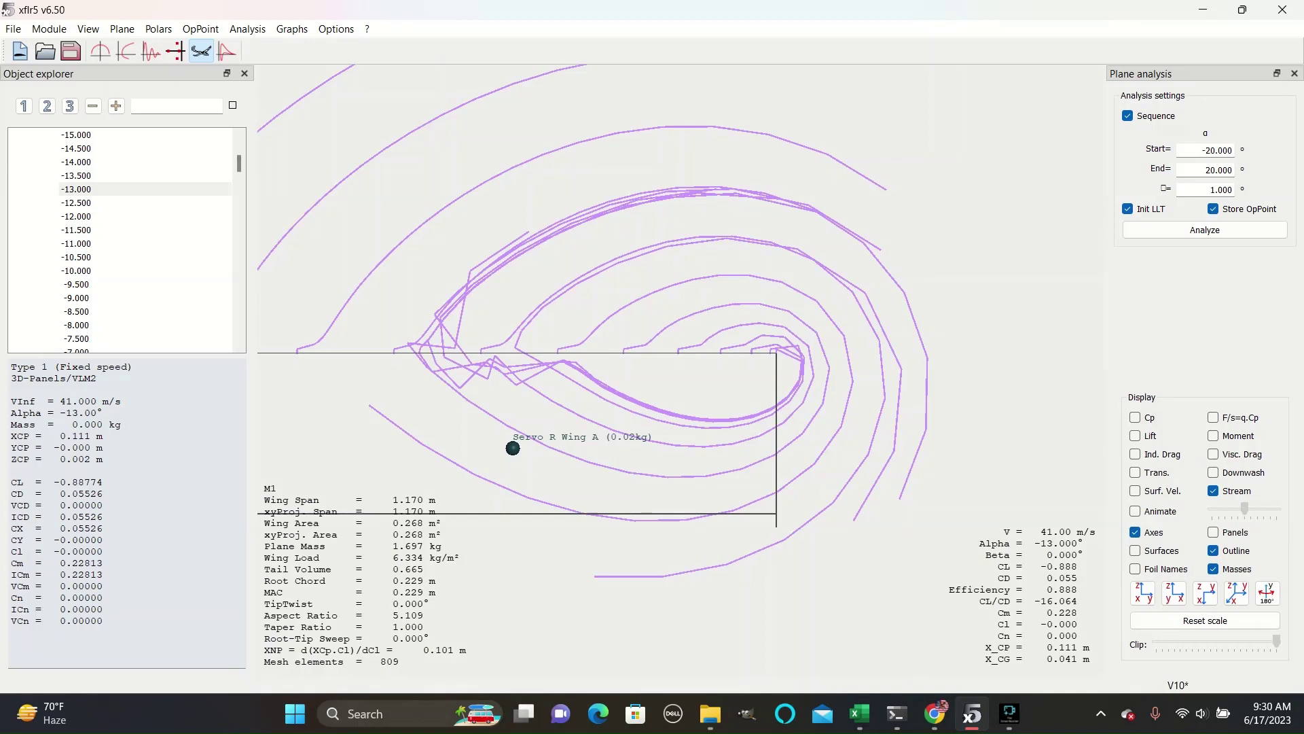
{"action": "scroll", "coordinate": [680, 370], "scroll_direction": "down", "scroll_amount": 3}
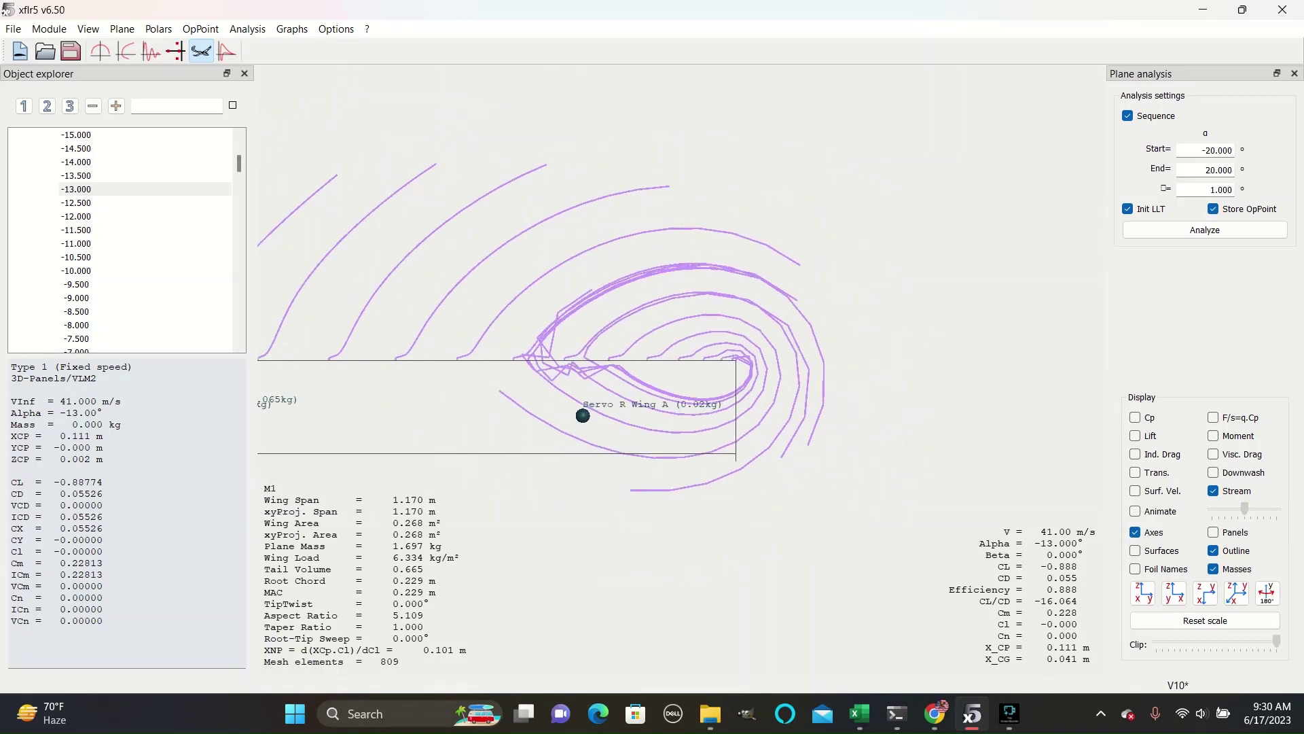
Return to the isometric view at the reset scale and inspect the -13.000° streamlines around the wing and tail
{"action": "left_click", "coordinate": [1237, 593]}
{"action": "left_click", "coordinate": [1205, 620]}
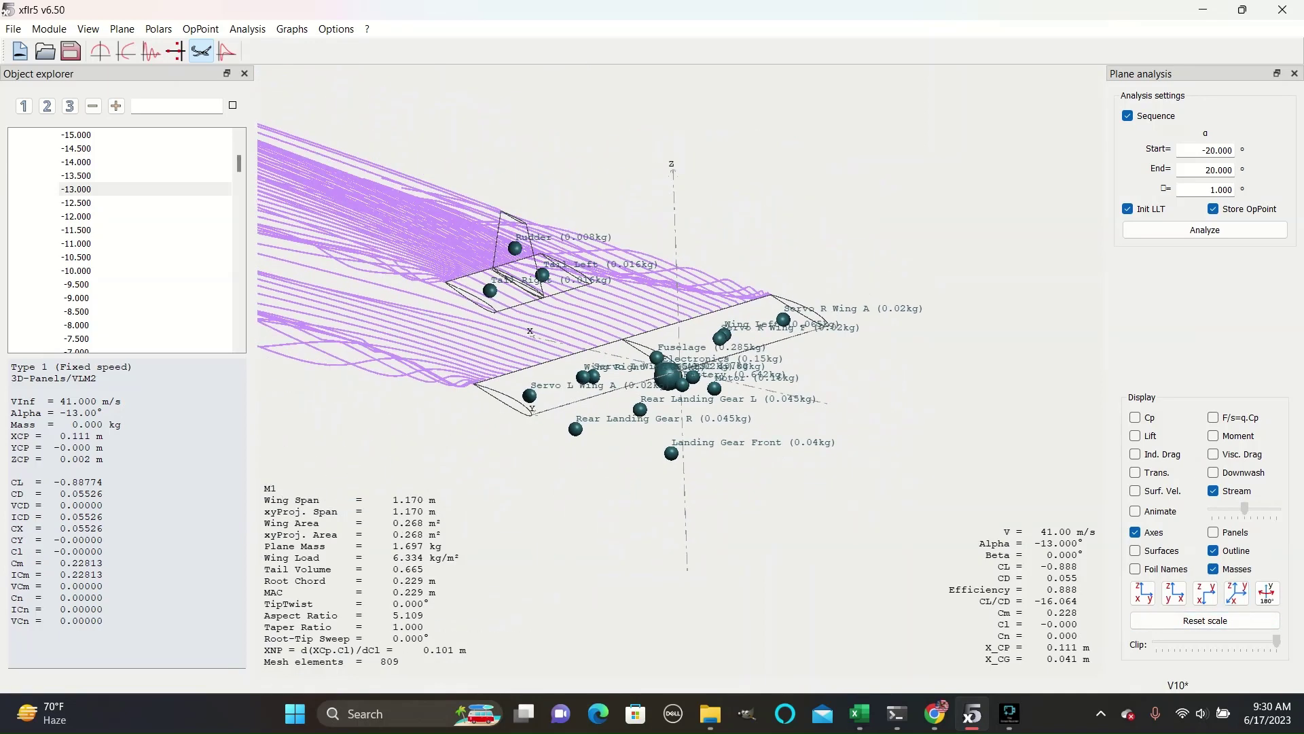
{"action": "left_click_drag", "start_coordinate": [495, 363], "coordinate": [713, 305]}
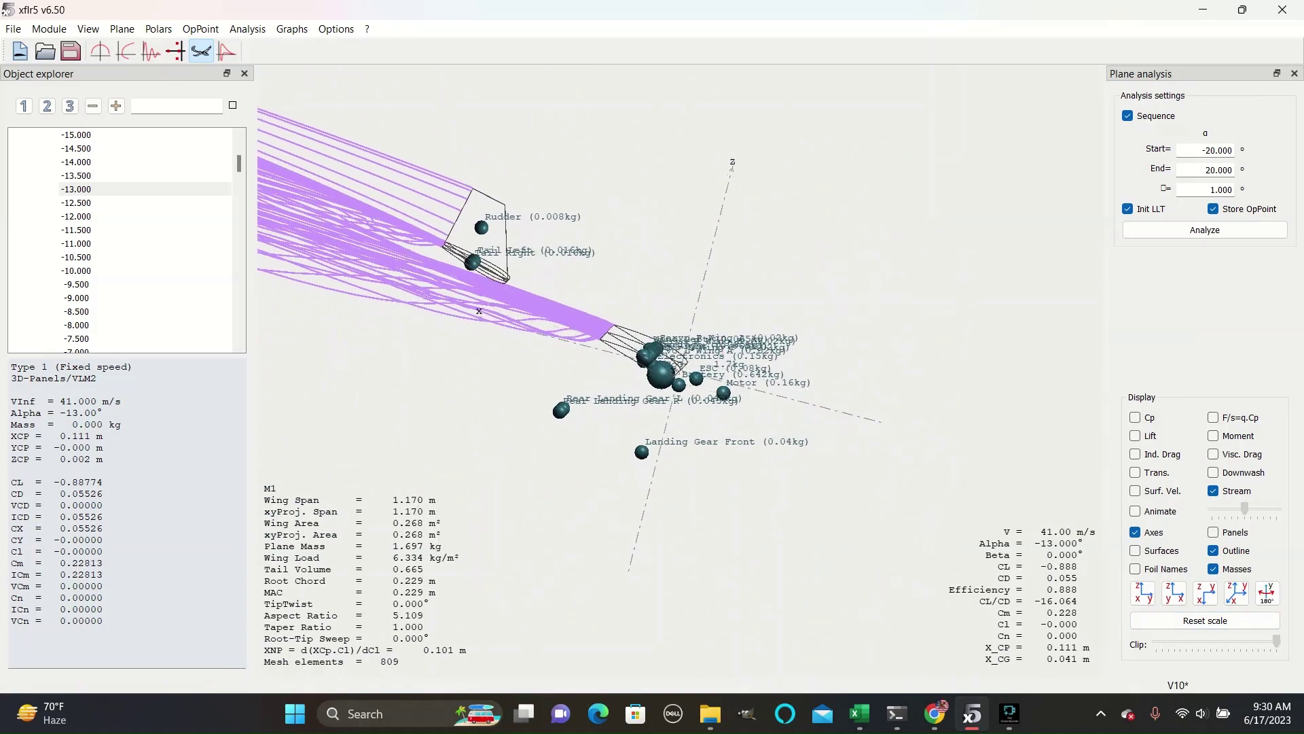
{"action": "left_click_drag", "start_coordinate": [530, 272], "coordinate": [468, 292]}
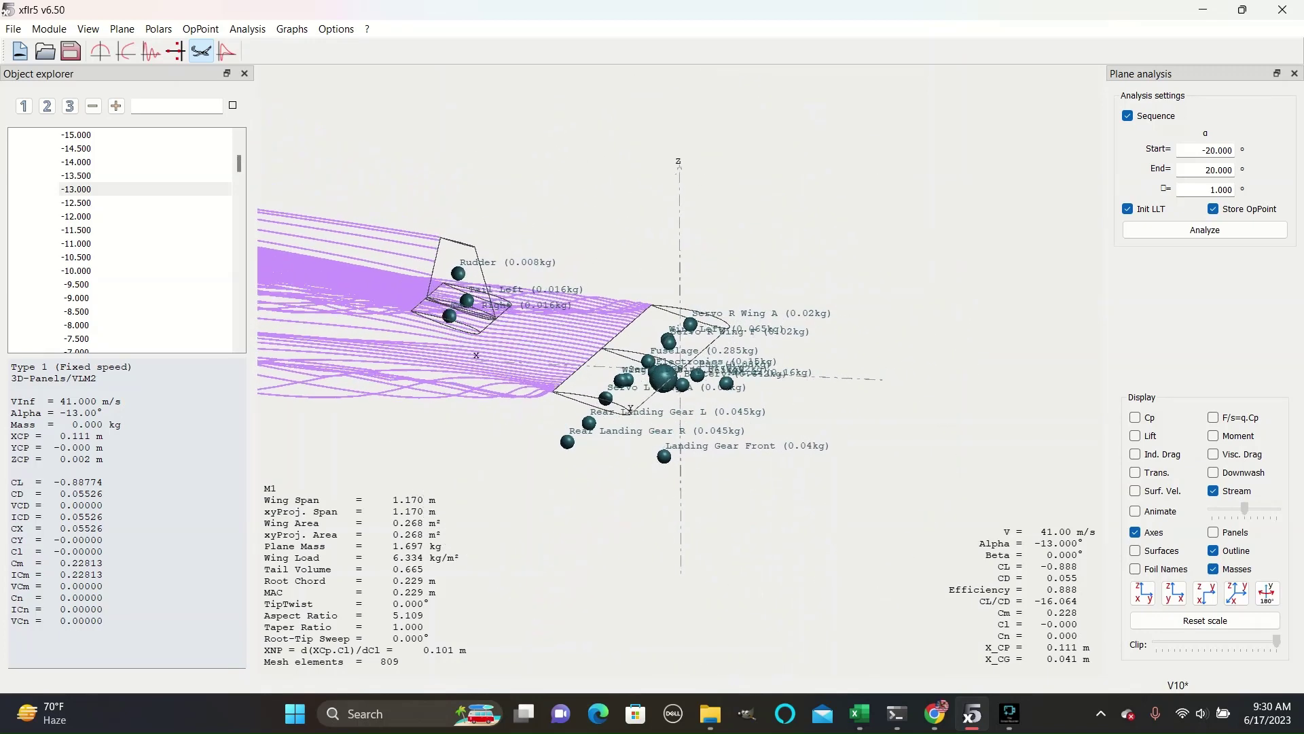